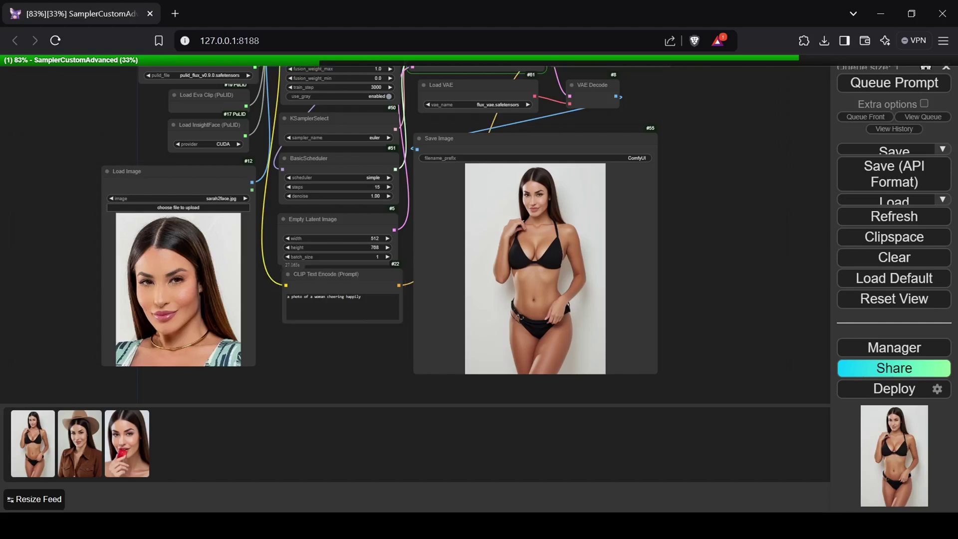
# - Browse the three generated portraits in the enlarged viewer, then recentre the workflow on the output image
pyautogui.moveTo(314, 344); pyautogui.dragTo(398, 323)
pyautogui.click(34, 439)
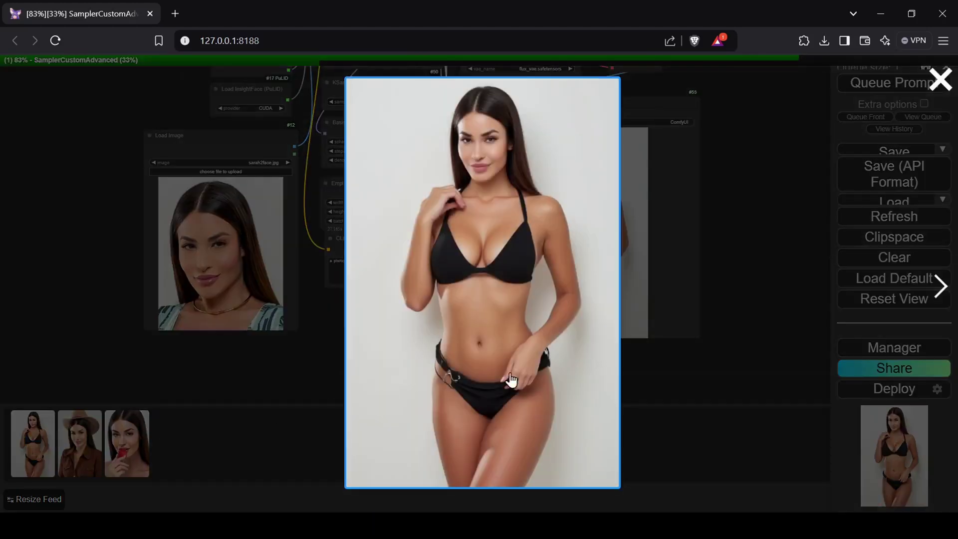
pyautogui.click(943, 294)
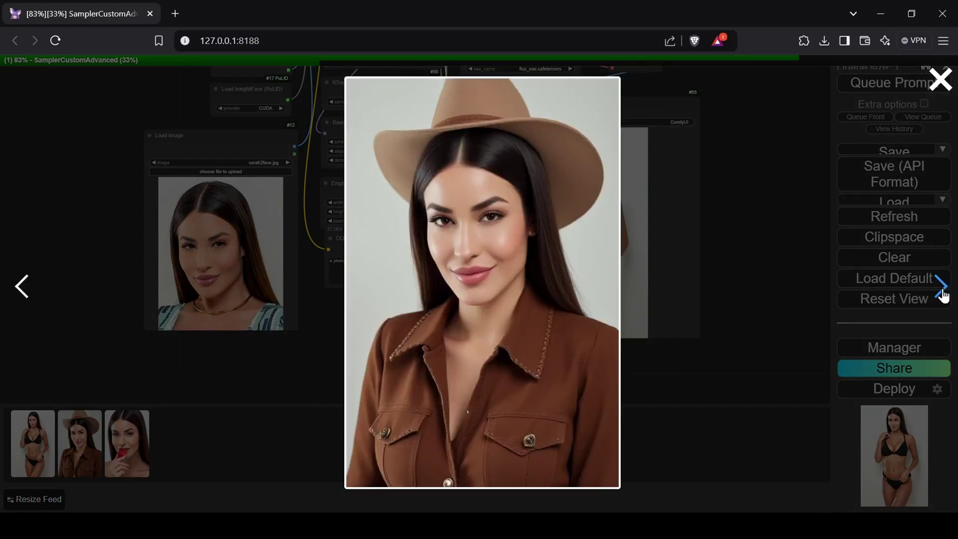
pyautogui.click(942, 295)
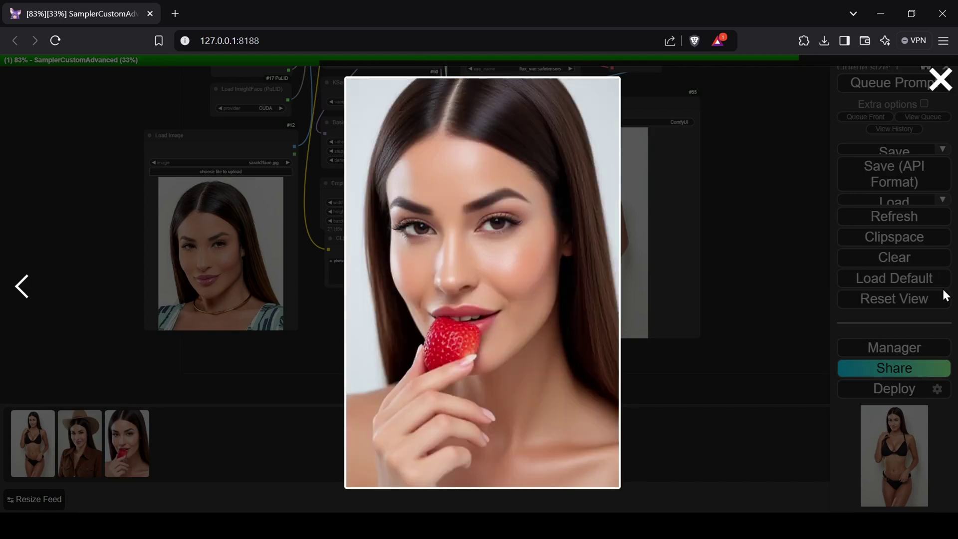
pyautogui.click(306, 353)
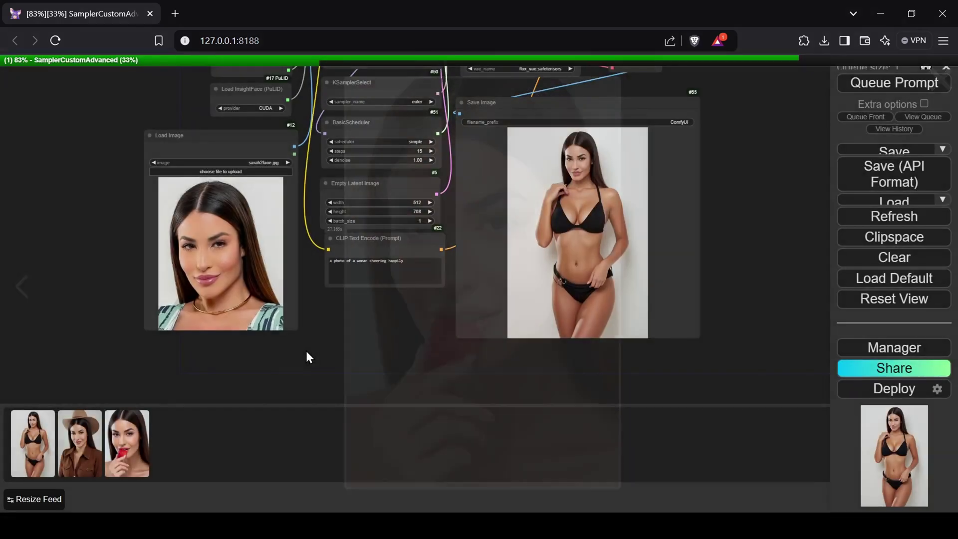
pyautogui.moveTo(306, 353); pyautogui.dragTo(459, 393)
pyautogui.scroll(2, 404, 357)
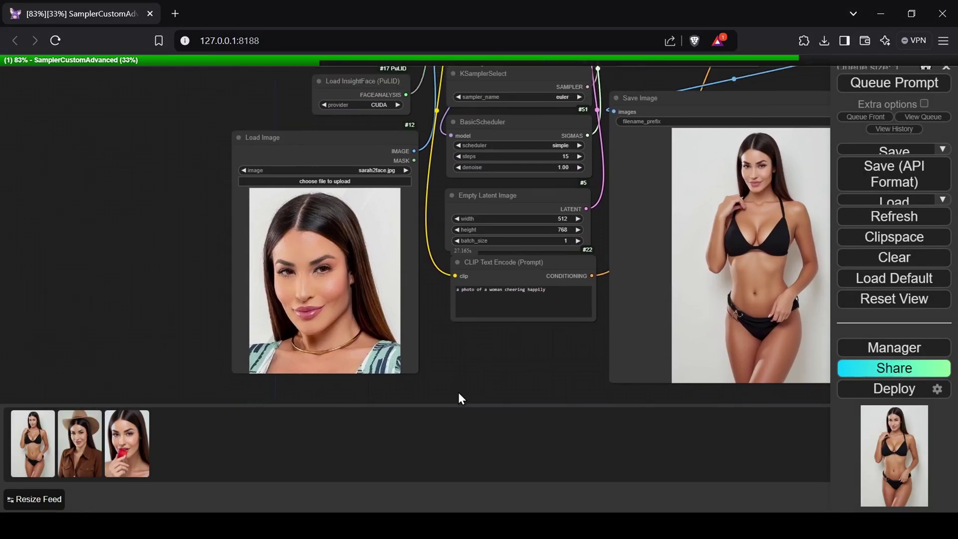
pyautogui.moveTo(557, 370); pyautogui.dragTo(459, 372)
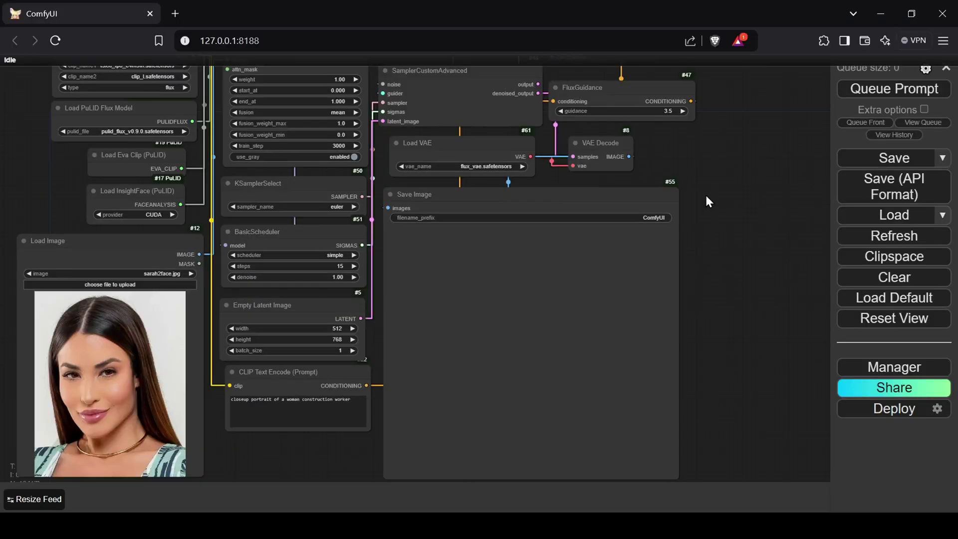
# - Toggle Bypass on the Gemini API node and re-enable the bypassed Ollama API node
pyautogui.moveTo(705, 202); pyautogui.dragTo(752, 257)
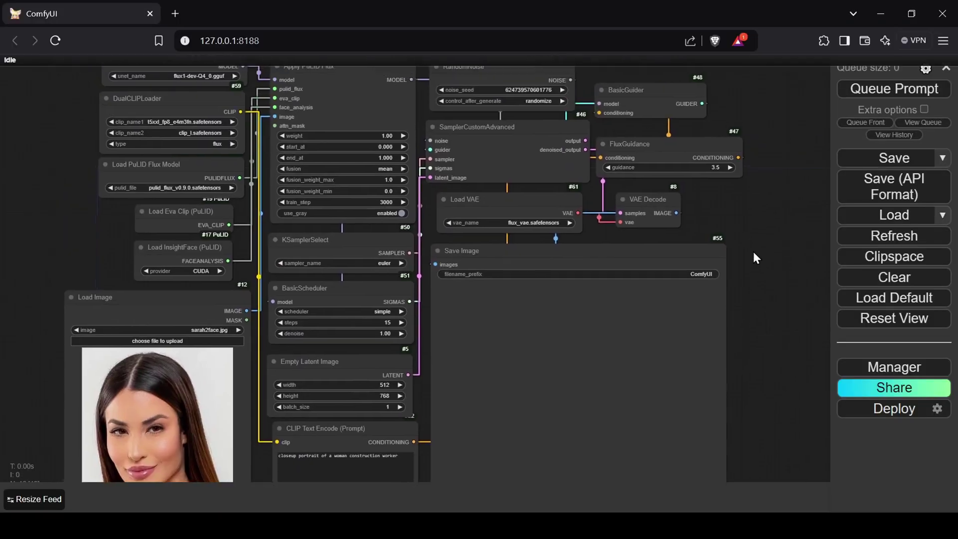
pyautogui.scroll(-1, 752, 257)
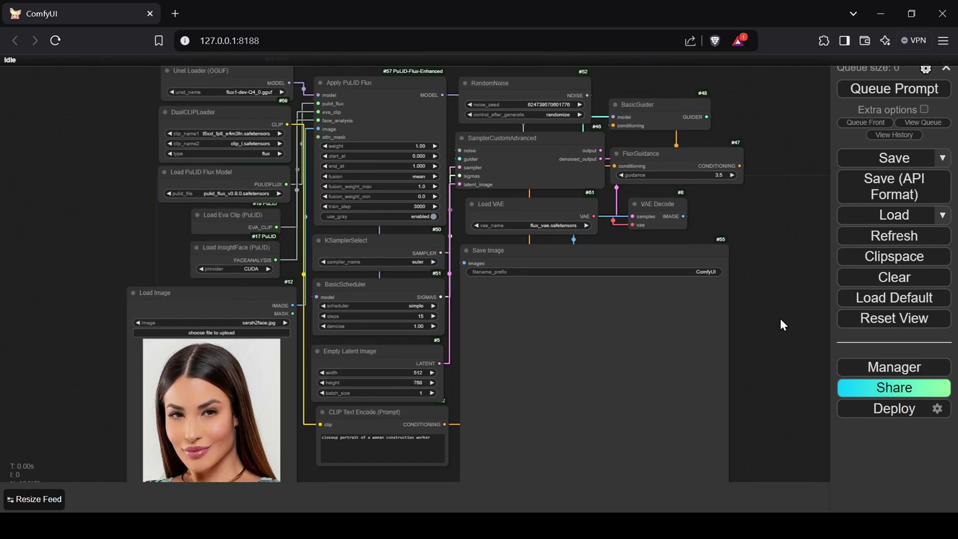
pyautogui.scroll(-5, 781, 324)
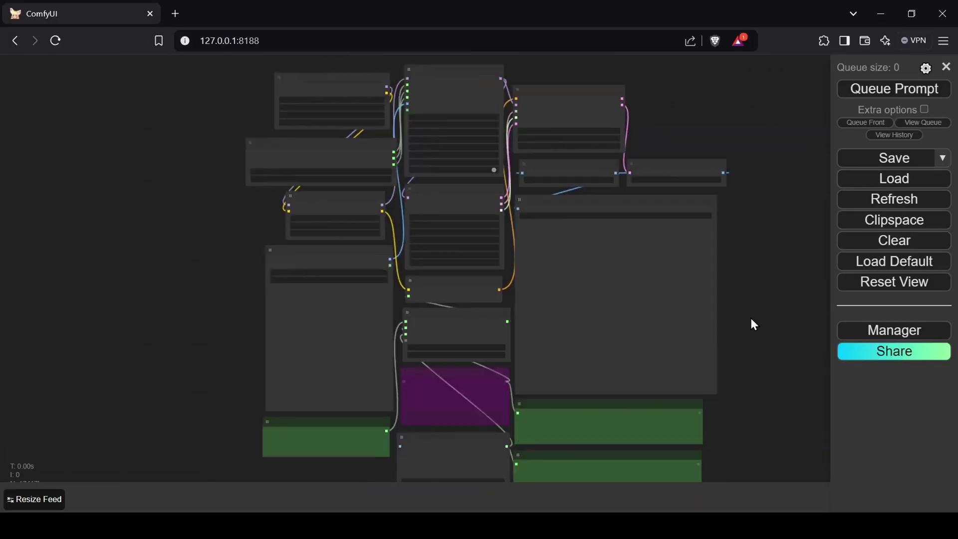
pyautogui.scroll(3, 750, 315)
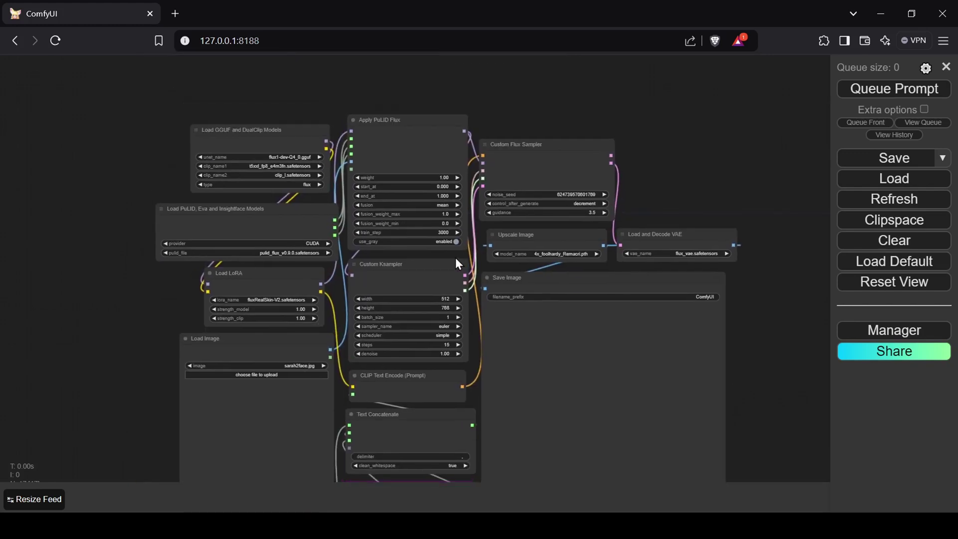
pyautogui.scroll(2, 455, 259)
pyautogui.scroll(-5, 752, 306)
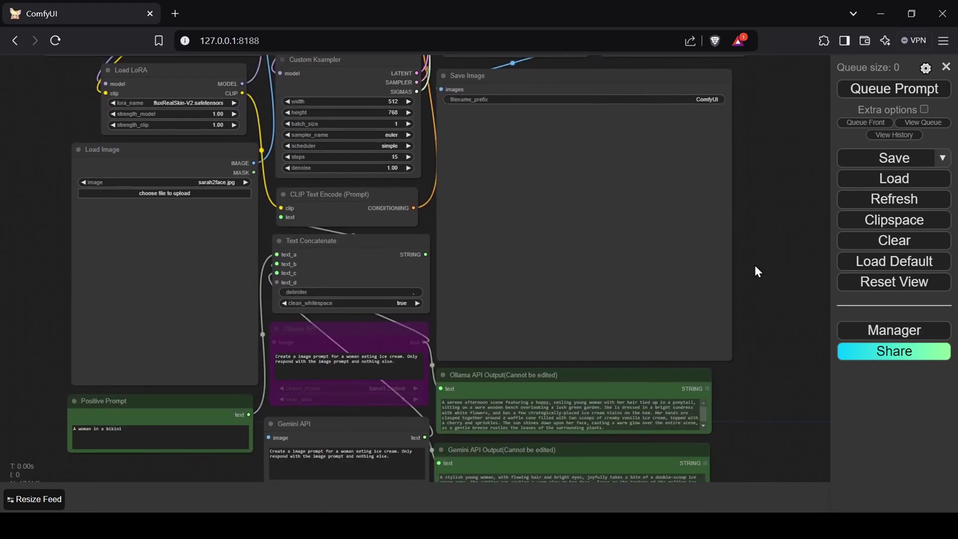
pyautogui.moveTo(753, 304); pyautogui.dragTo(768, 319)
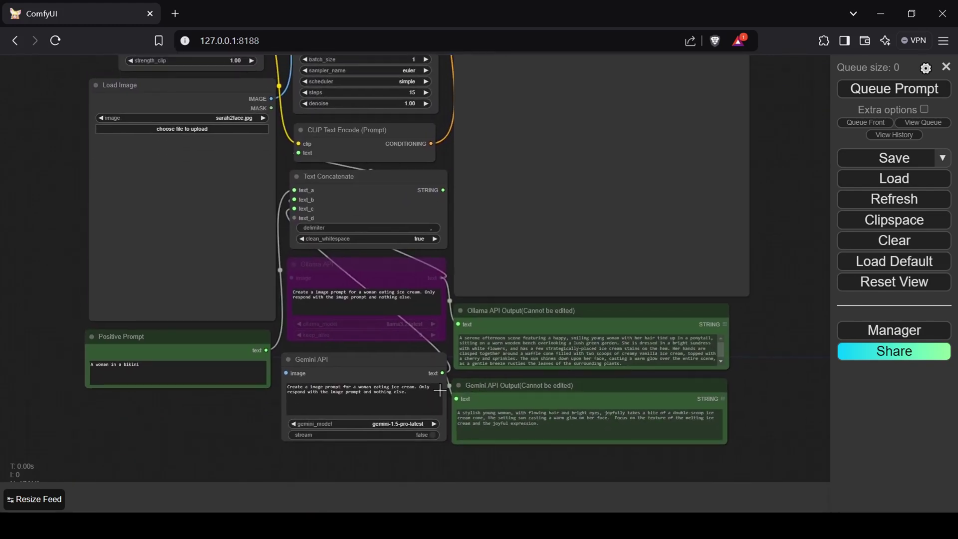
pyautogui.rightClick(416, 368)
pyautogui.rightClick(417, 370)
pyautogui.click(426, 428)
pyautogui.rightClick(344, 272)
pyautogui.click(451, 430)
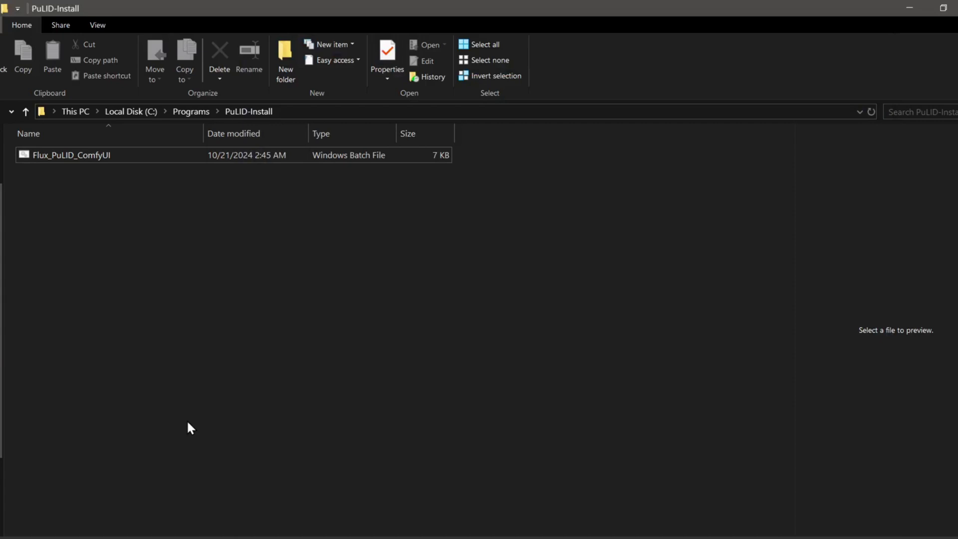
# - Select the Flux_PuLID_ComfyUI batch file in C:\Programs\PuLID-Install to preview its script
pyautogui.click(175, 154)
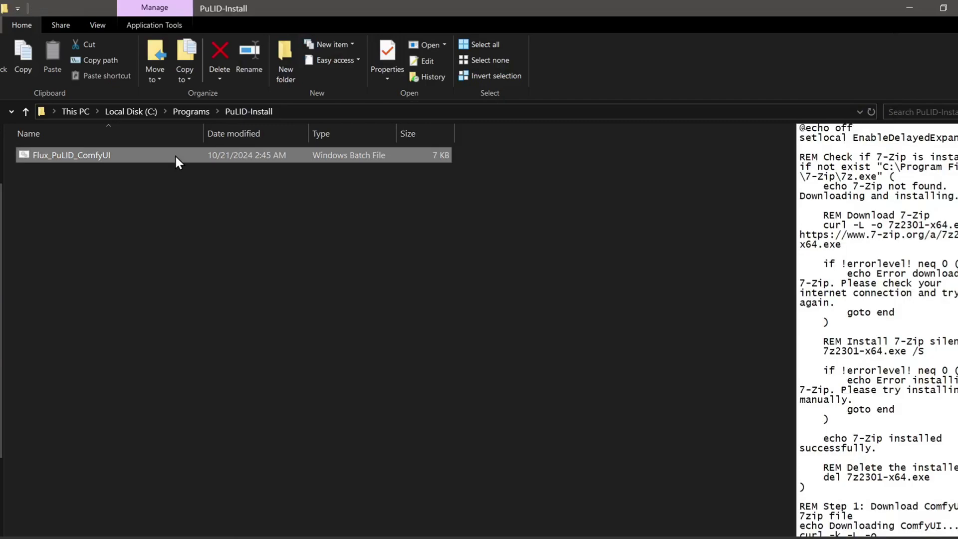
# - Run the Flux_PuLID_ComfyUI setup script, then launch run_nvidia_gpu from ComfyUI_windows_portable
pyautogui.doubleClick(175, 154)
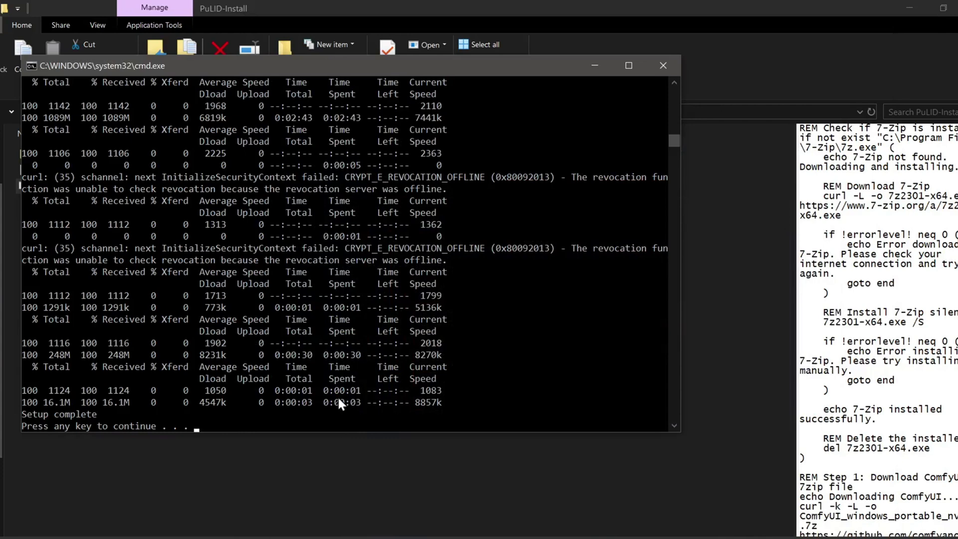
pyautogui.click(663, 66)
pyautogui.press('Home')
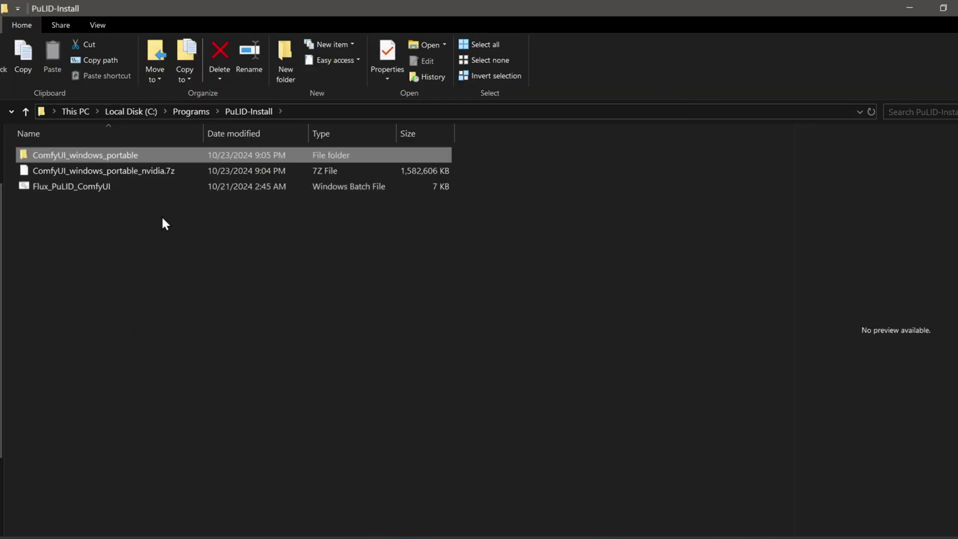
pyautogui.doubleClick(128, 155)
pyautogui.doubleClick(125, 248)
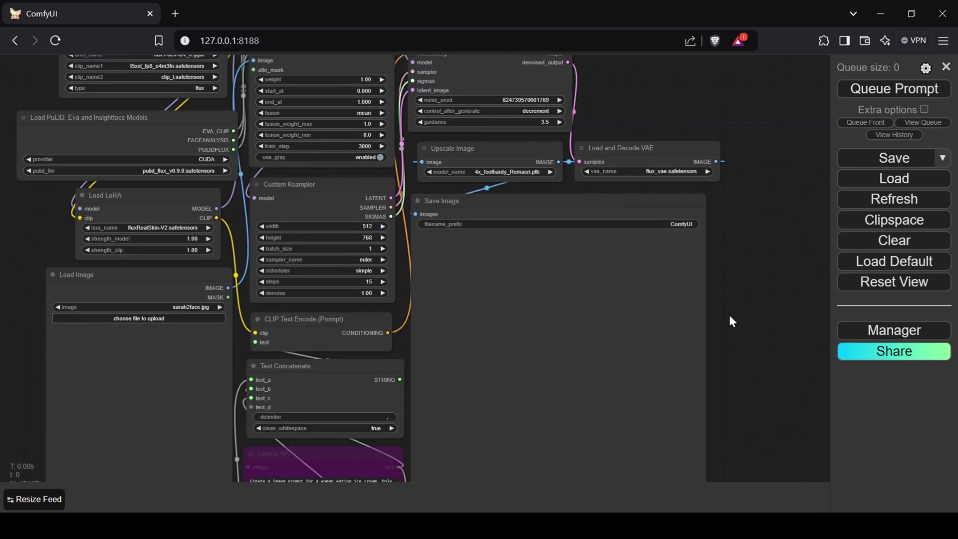
# - Zoom around the loaded Flux PuLID workflow to reach the Ollama and Gemini API nodes
pyautogui.scroll(3, 728, 313)
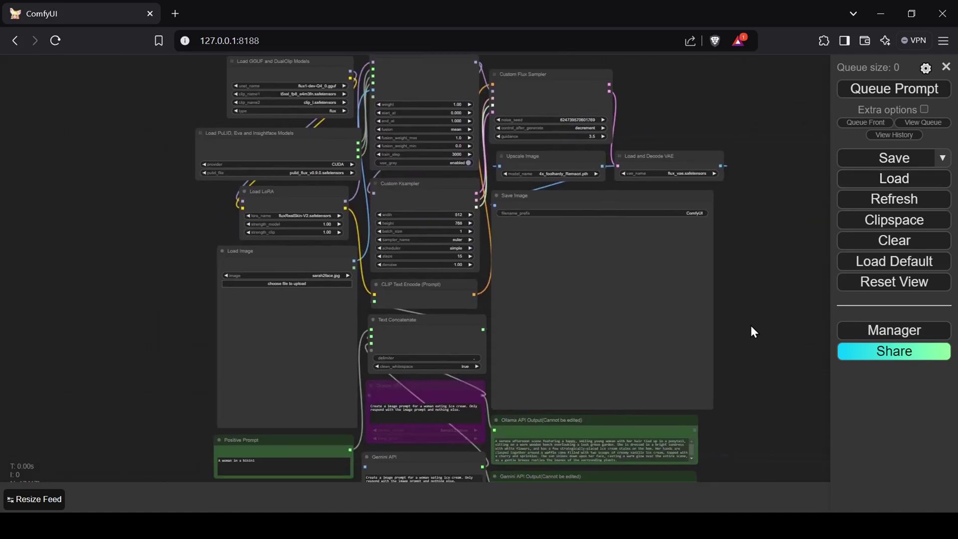
pyautogui.scroll(-2, 750, 320)
pyautogui.scroll(3, 719, 330)
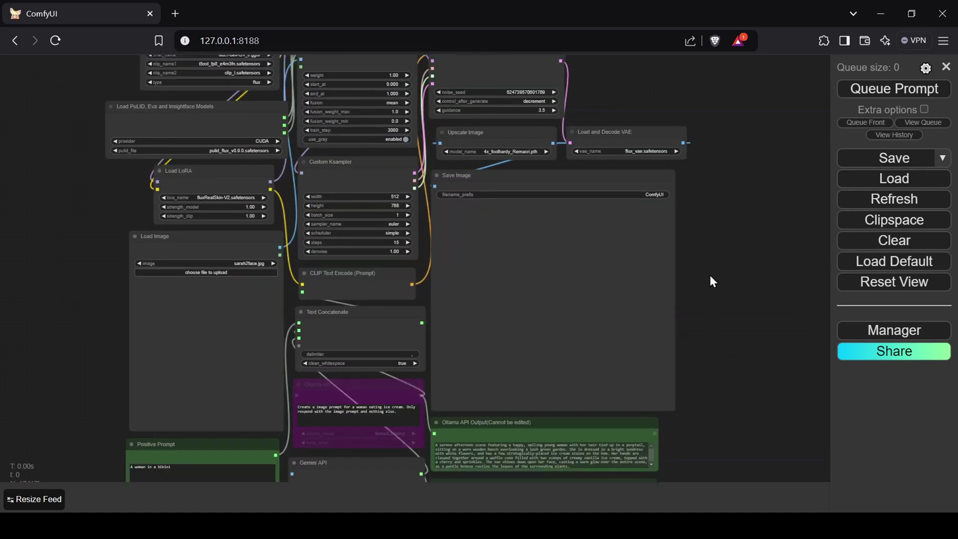
pyautogui.scroll(1, 599, 279)
pyautogui.scroll(2, 455, 259)
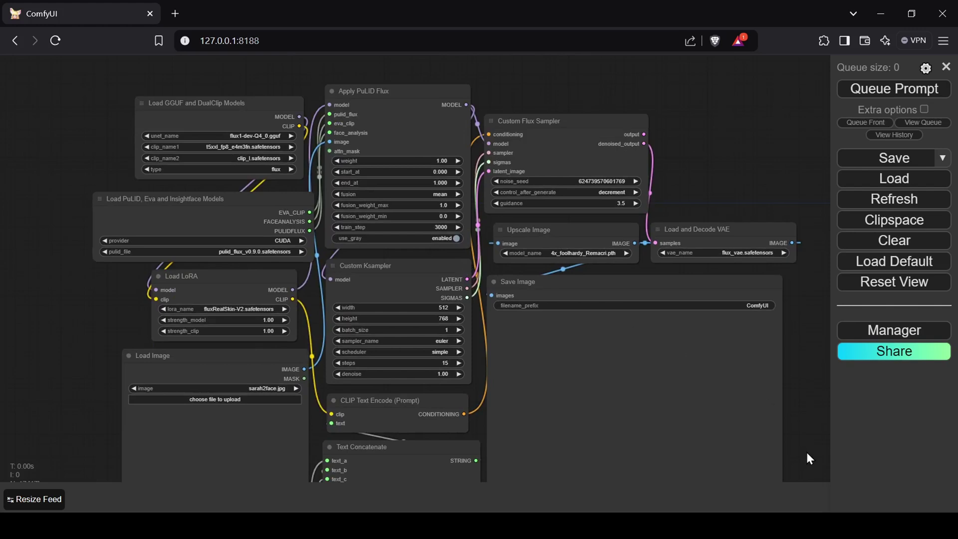
pyautogui.scroll(-5, 750, 322)
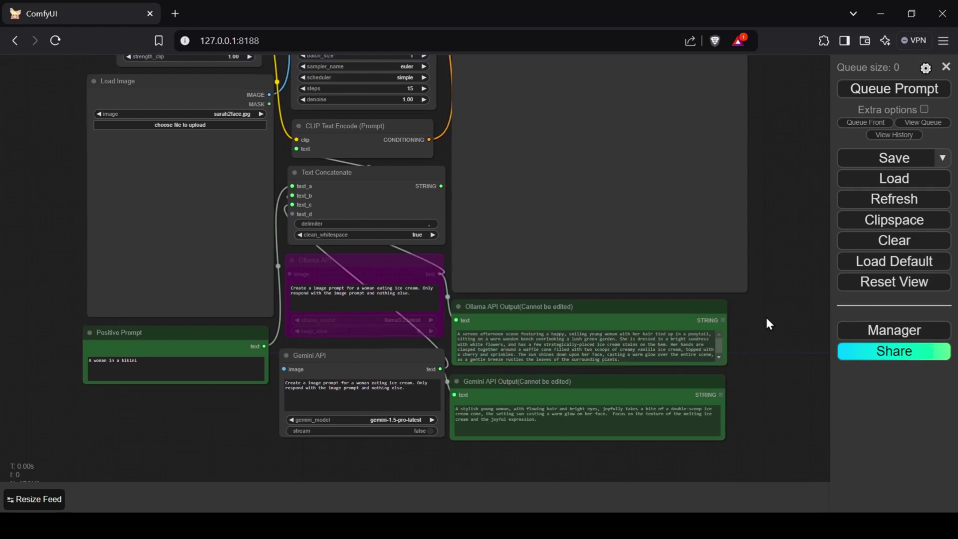
# - Re-enable the Ollama API node and bypass the Gemini API node so only Ollama runs
pyautogui.moveTo(767, 318); pyautogui.dragTo(768, 321)
pyautogui.rightClick(430, 388)
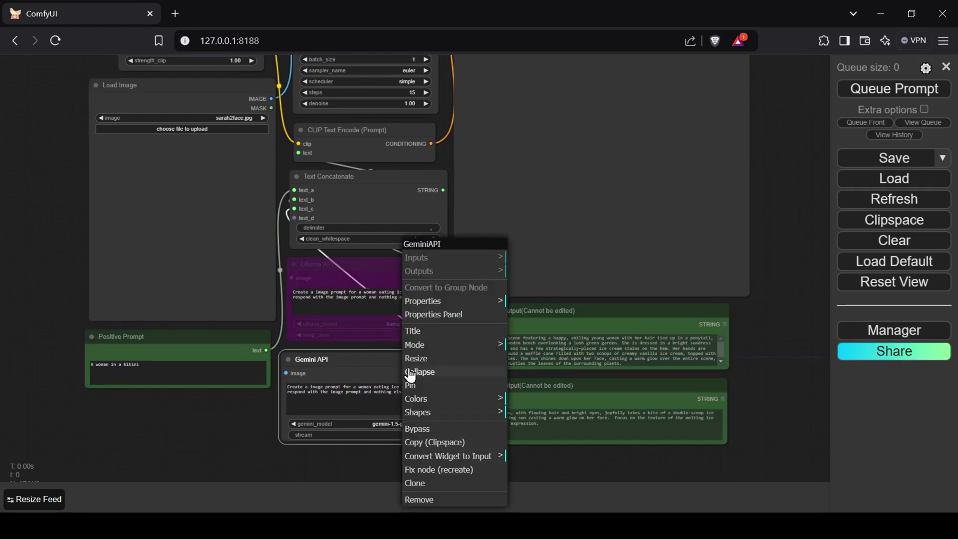
pyautogui.click(465, 430)
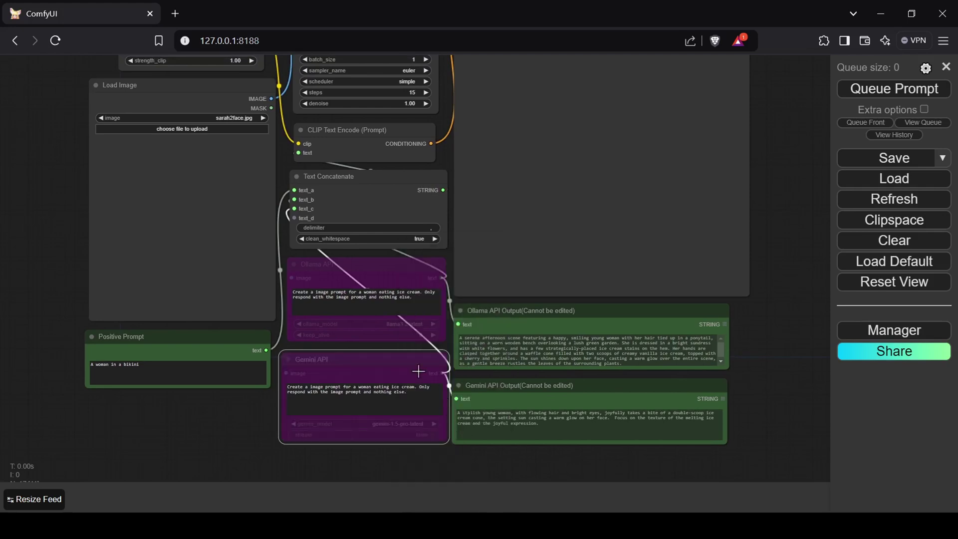
pyautogui.rightClick(418, 372)
pyautogui.click(456, 429)
pyautogui.rightClick(406, 299)
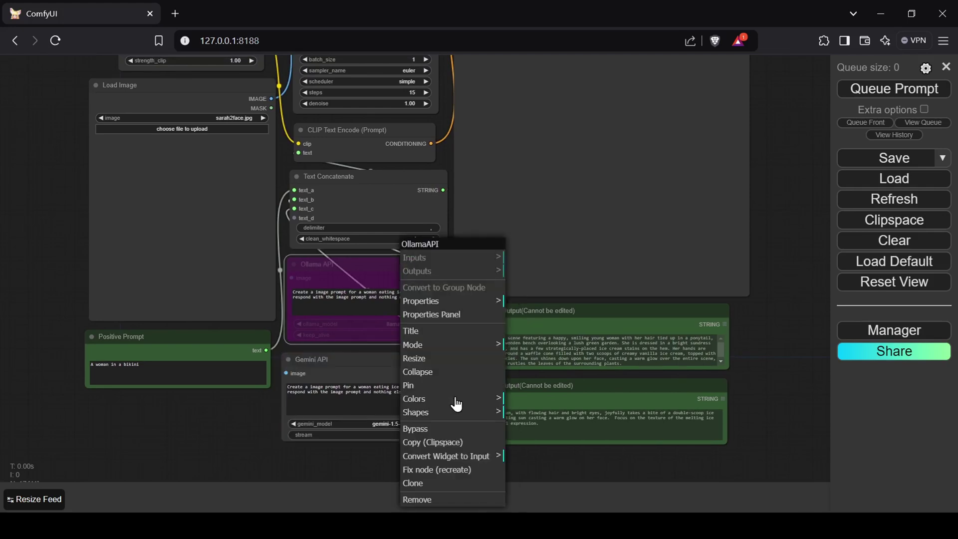
pyautogui.click(453, 428)
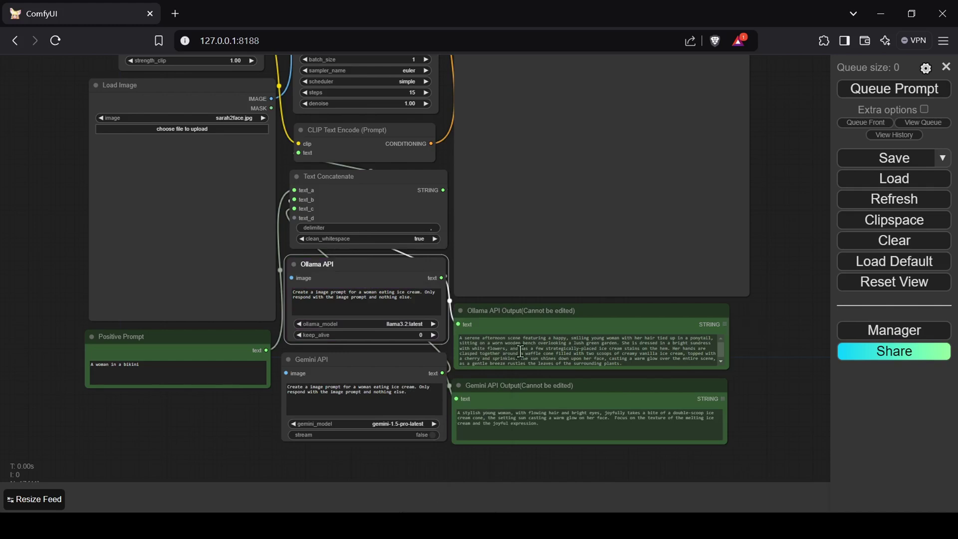
pyautogui.rightClick(404, 366)
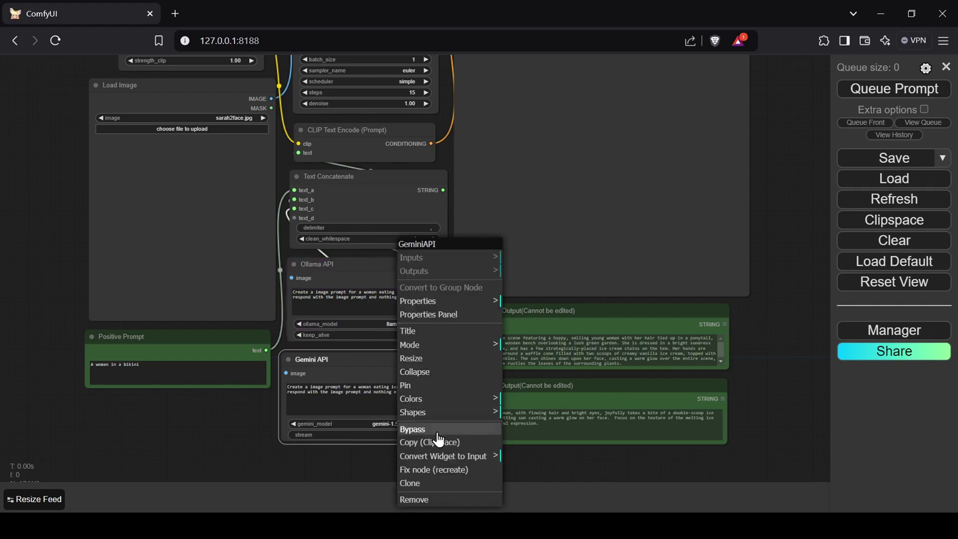
pyautogui.click(438, 430)
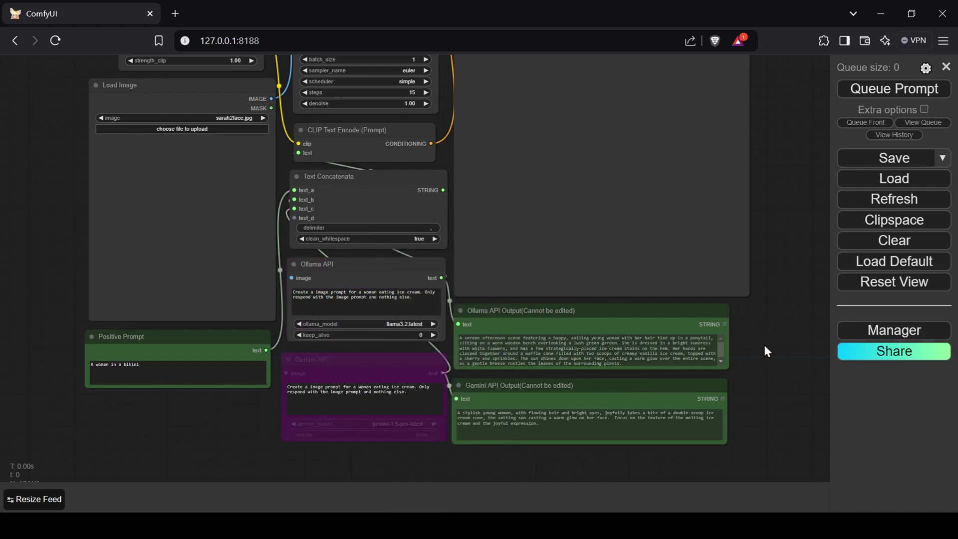
pyautogui.moveTo(754, 315); pyautogui.dragTo(753, 334)
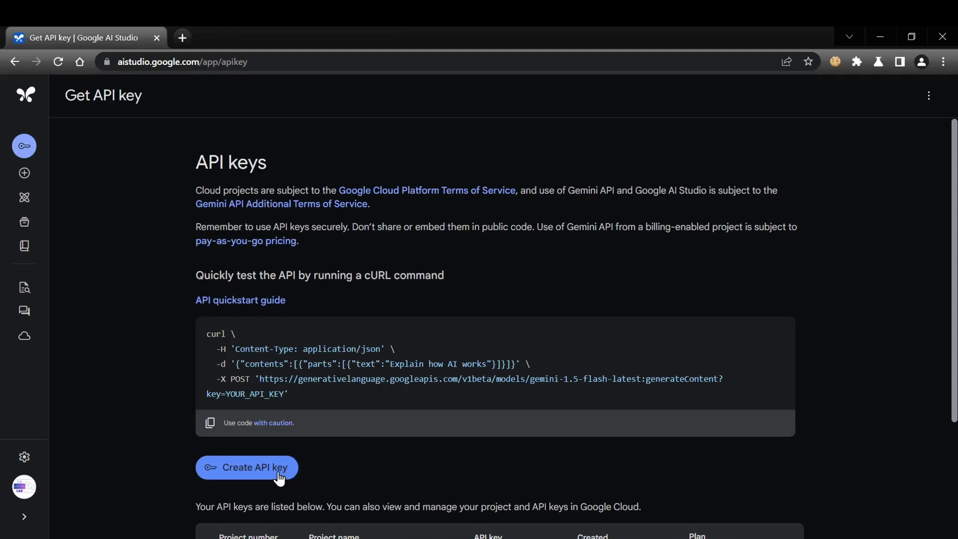
# - Create a new Gemini API key in My First Project and copy it
pyautogui.click(278, 475)
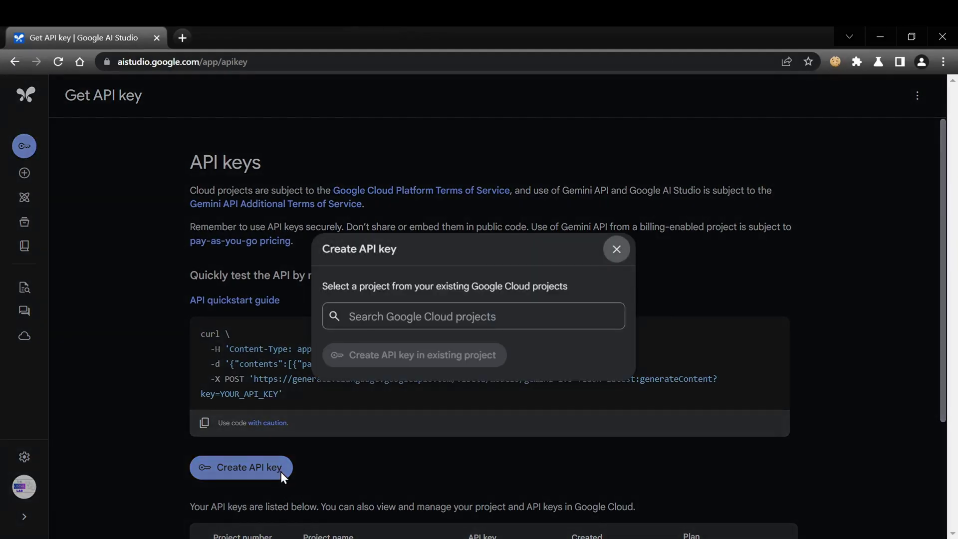
pyautogui.click(423, 322)
pyautogui.click(417, 351)
pyautogui.click(420, 355)
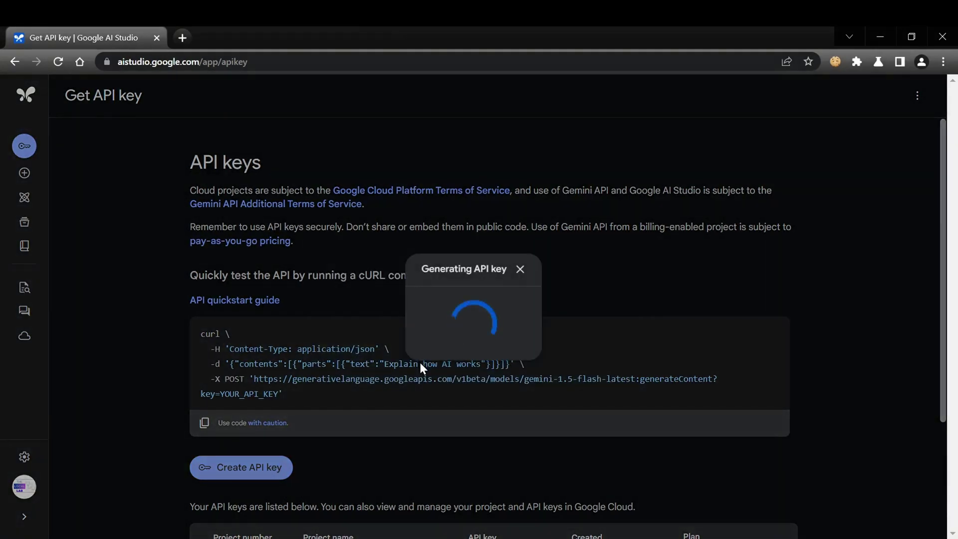
pyautogui.click(501, 344)
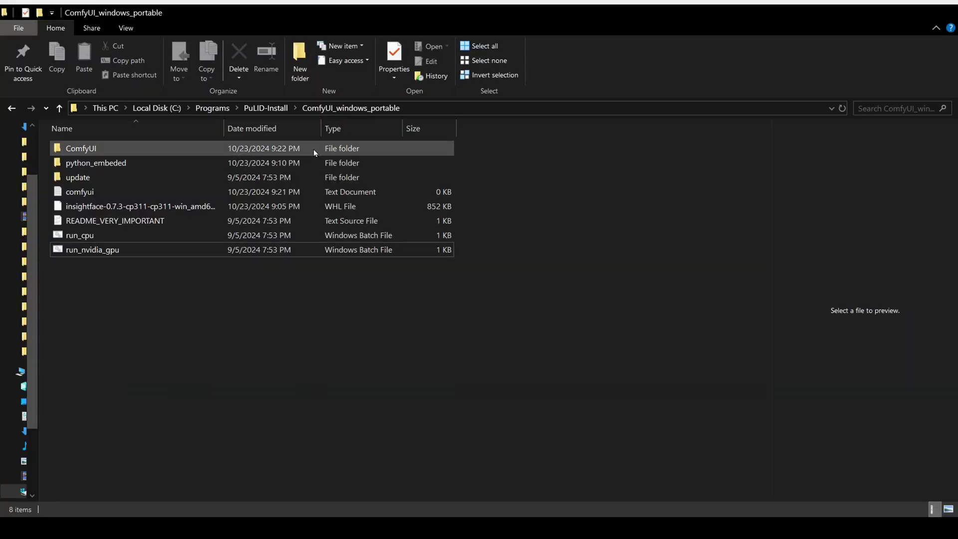
# - Paste the key into GEMINI_API_KEY in ComfyUI-OllamaGemini's config.json
pyautogui.doubleClick(313, 149)
pyautogui.doubleClick(306, 278)
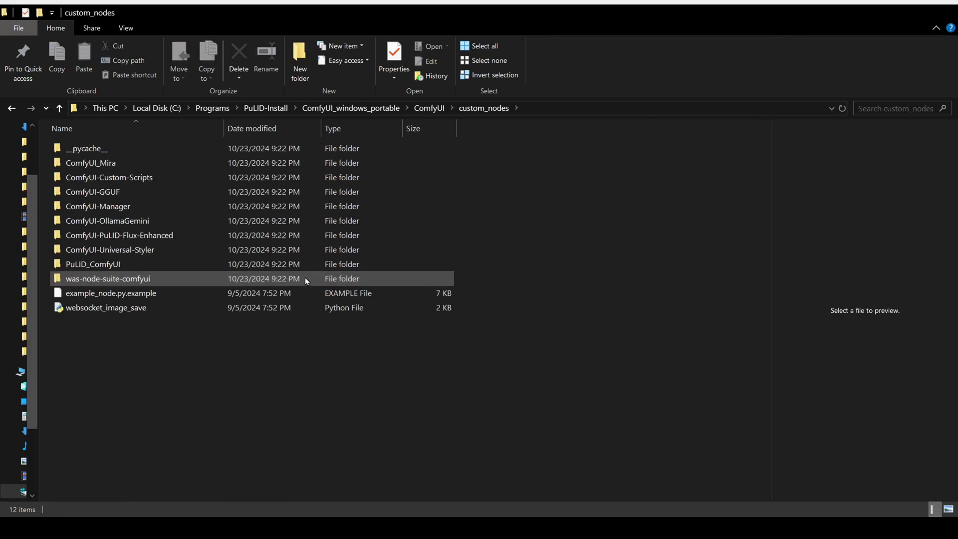
pyautogui.doubleClick(288, 221)
pyautogui.click(199, 280)
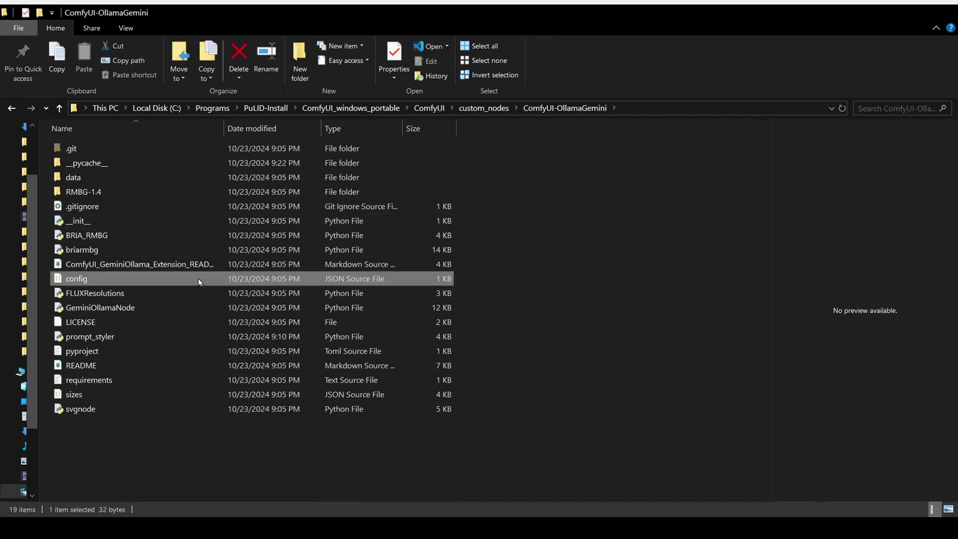
pyautogui.doubleClick(199, 278)
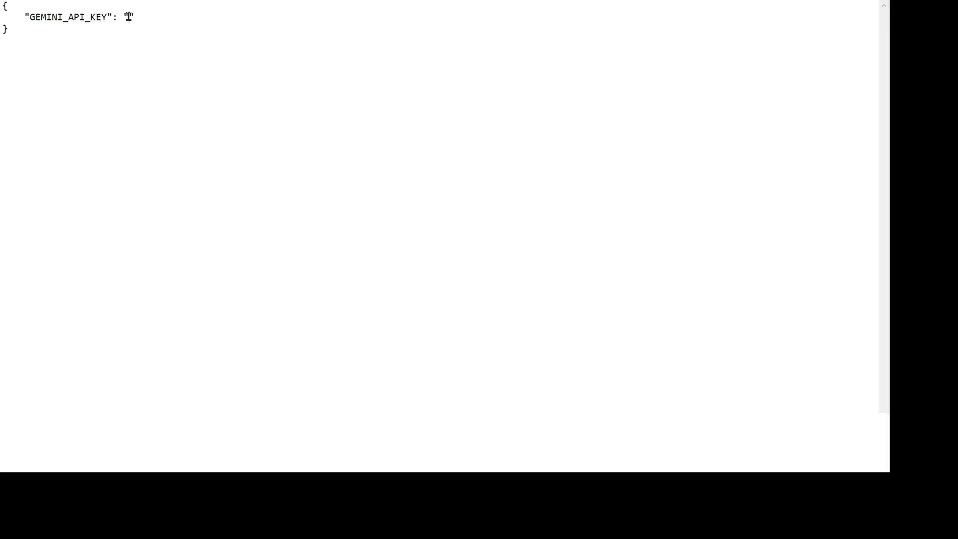
pyautogui.hotkey('ctrl', 'v')
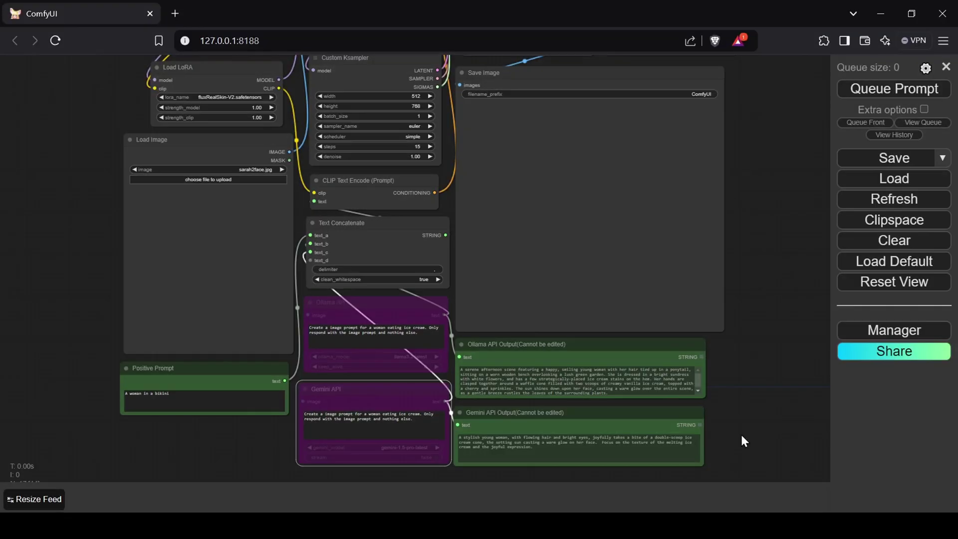
# - Re-enable the Gemini API node and set its model to gemini-1.5-pro-latest
pyautogui.moveTo(741, 433); pyautogui.dragTo(751, 400)
pyautogui.rightClick(418, 365)
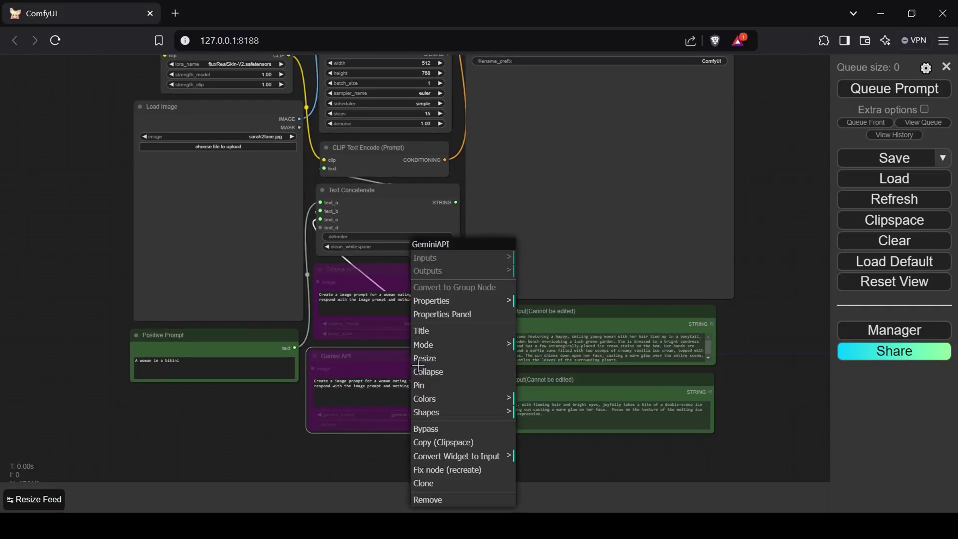
pyautogui.click(441, 427)
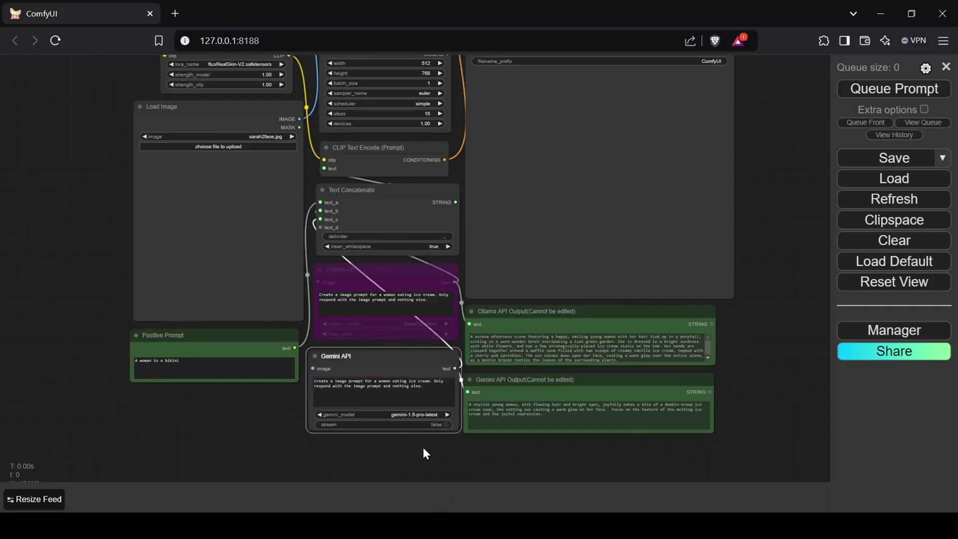
pyautogui.scroll(3, 425, 453)
pyautogui.click(413, 406)
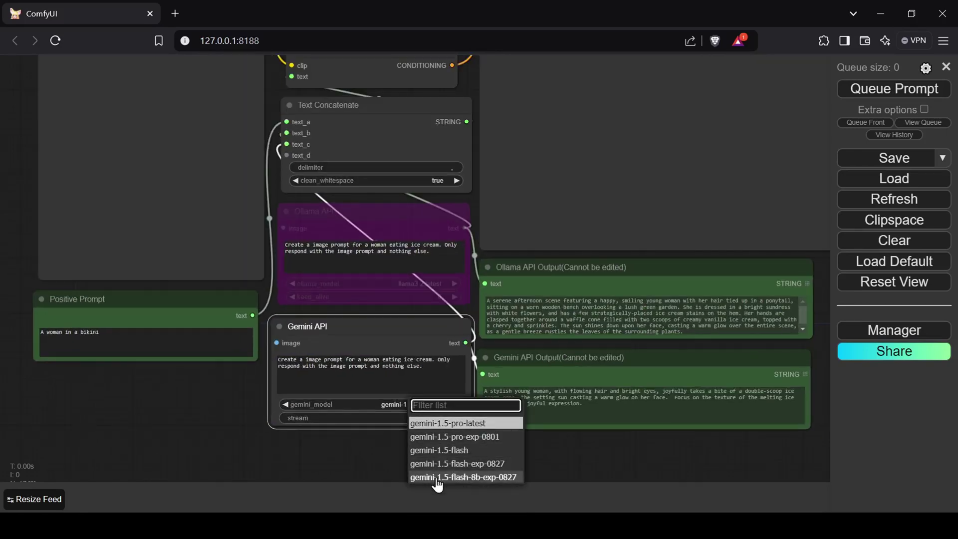
pyautogui.click(439, 423)
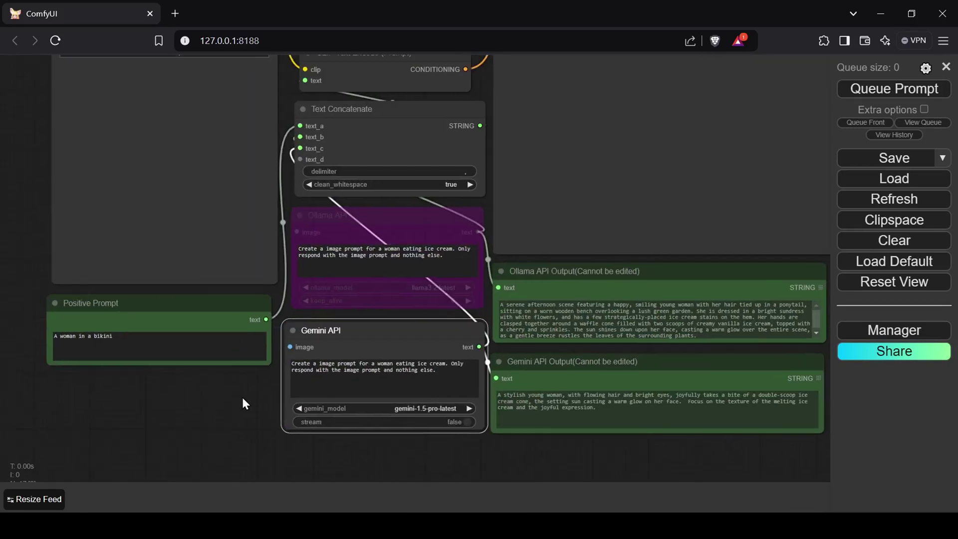
# - Bypass the Gemini API node again and clear the Positive Prompt text
pyautogui.moveTo(249, 408); pyautogui.dragTo(360, 428)
pyautogui.rightClick(514, 424)
pyautogui.click(533, 429)
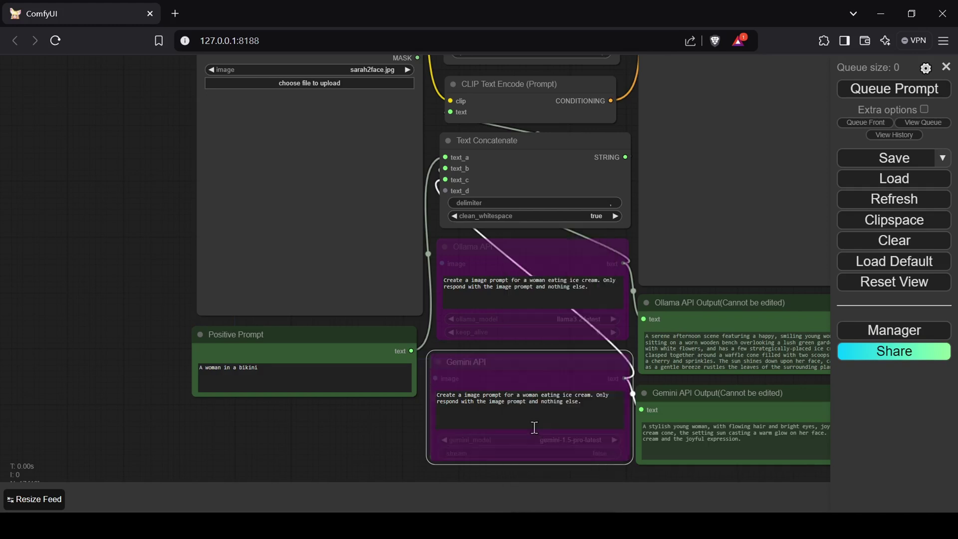
pyautogui.click(328, 373)
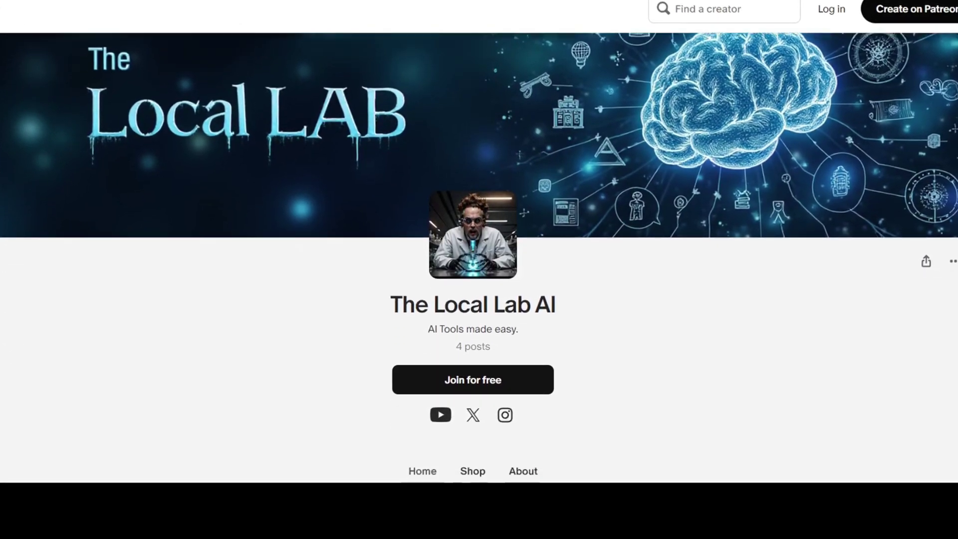
# - Scroll The Local Lab AI Patreon page down to its membership options
pyautogui.scroll(-3, 479, 249)
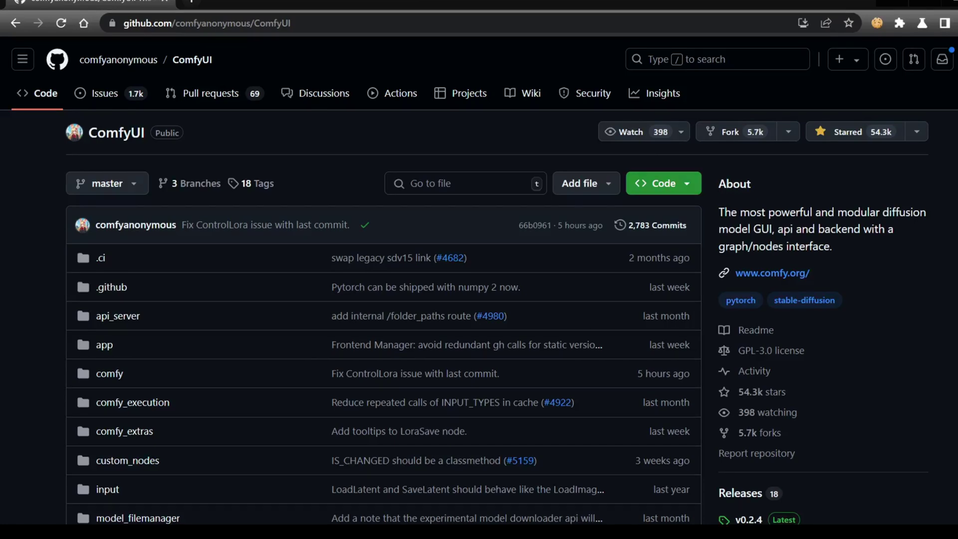
# - Open the v0.2.4 release and download ComfyUI_windows_portable_nvidia.7z
pyautogui.scroll(-7, 479, 280)
pyautogui.click(748, 172)
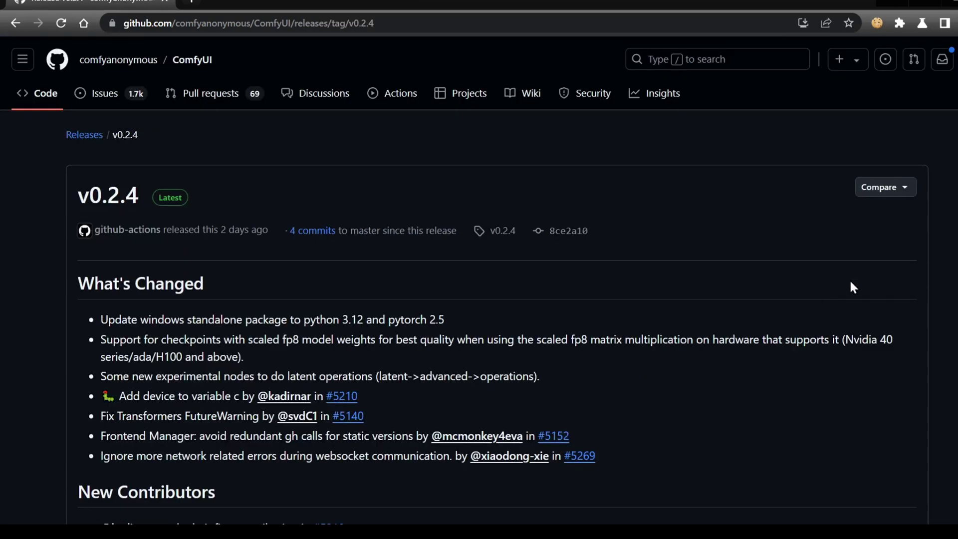
pyautogui.scroll(-8, 400, 380)
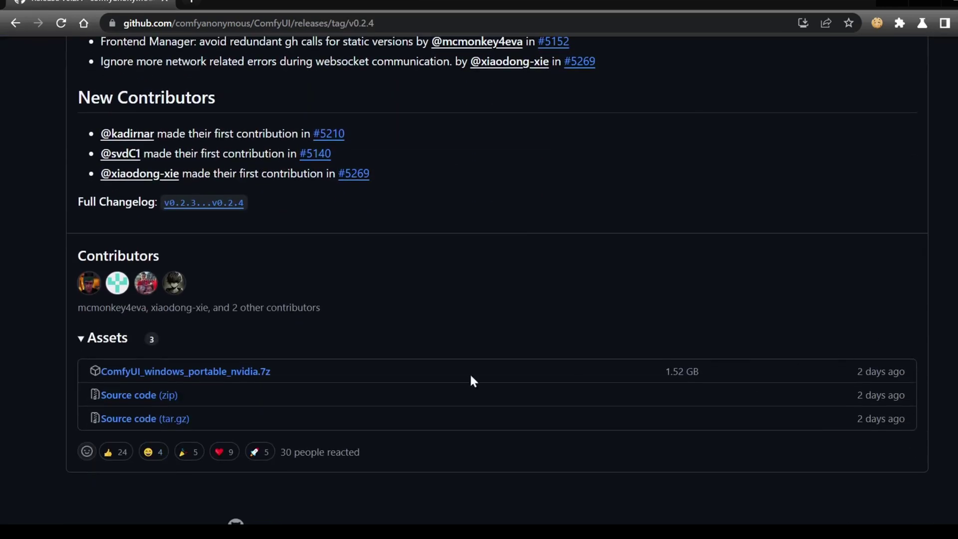
pyautogui.click(254, 375)
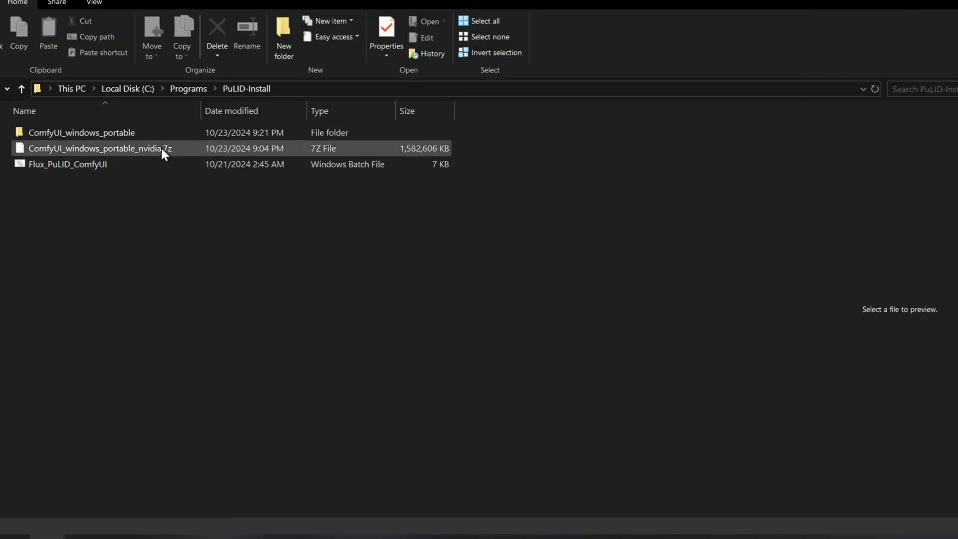
# - Extract the ComfyUI_windows_portable_nvidia.7z archive into PuLID-Install with 7-Zip
pyautogui.click(161, 147)
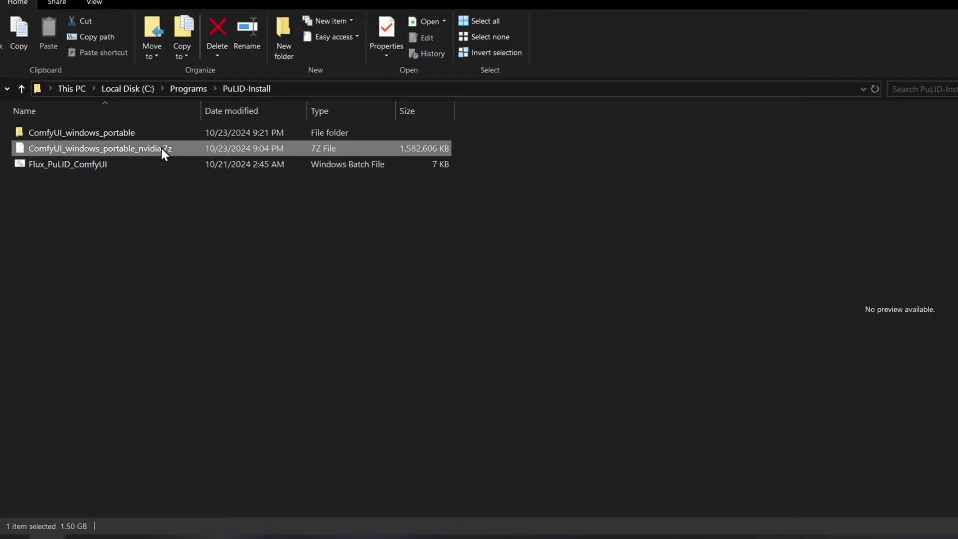
pyautogui.rightClick(161, 148)
pyautogui.moveTo(209, 241)
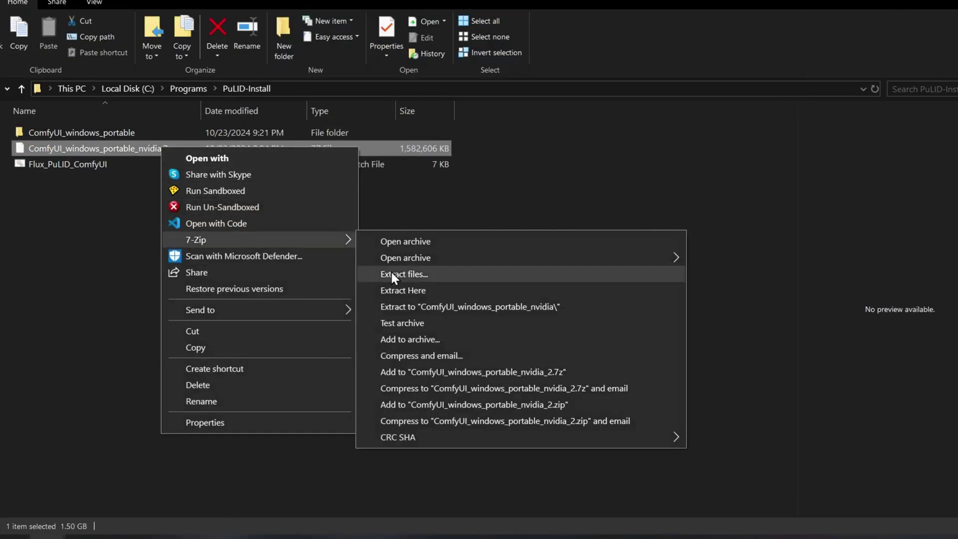
pyautogui.click(430, 274)
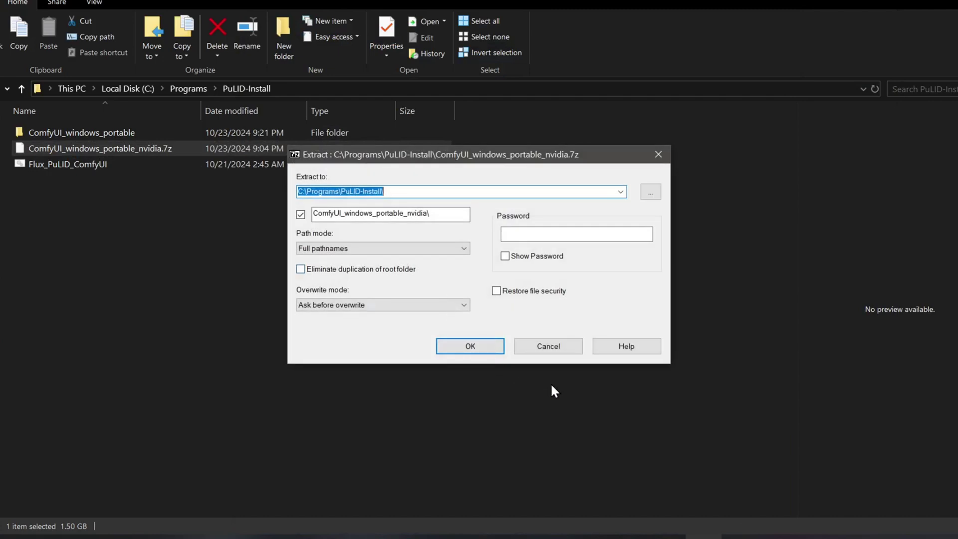
pyautogui.click(487, 346)
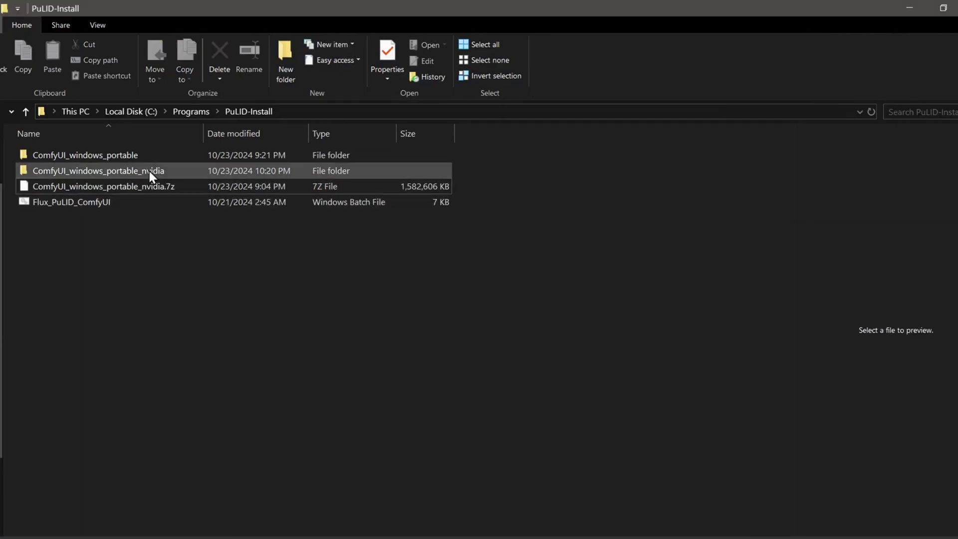
# - Open ComfyUI_windows_portable > ComfyUI > custom_nodes in the extracted install and select its address bar
pyautogui.doubleClick(146, 146)
pyautogui.doubleClick(150, 156)
pyautogui.doubleClick(152, 156)
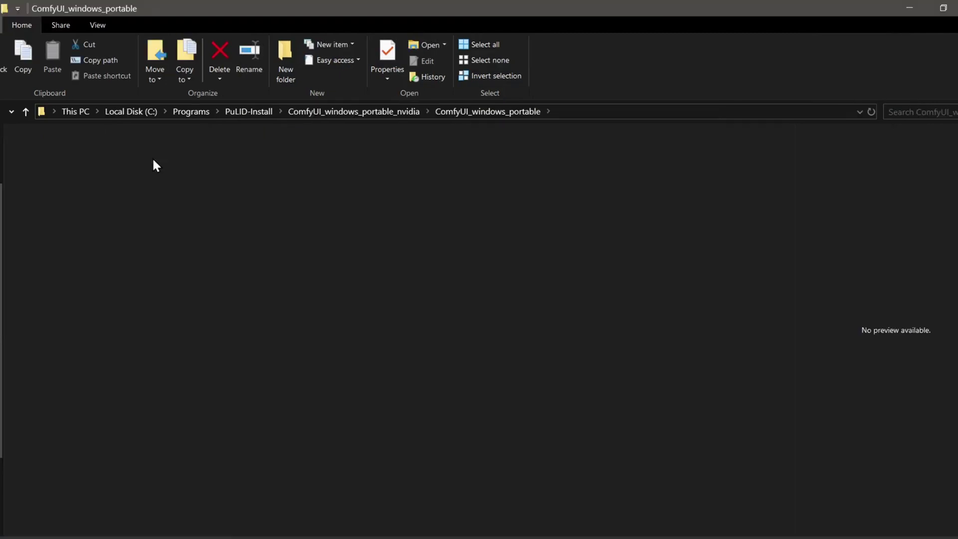
pyautogui.doubleClick(160, 281)
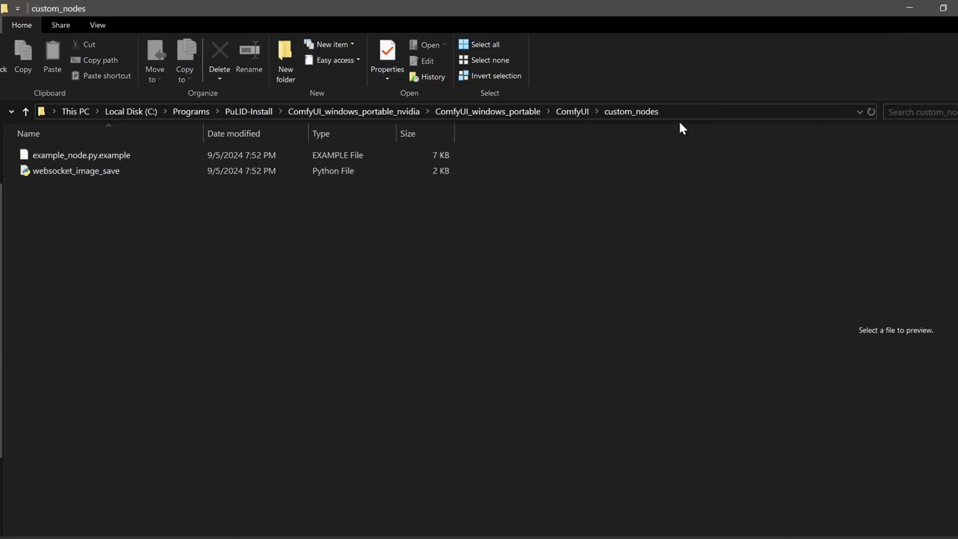
pyautogui.click(690, 113)
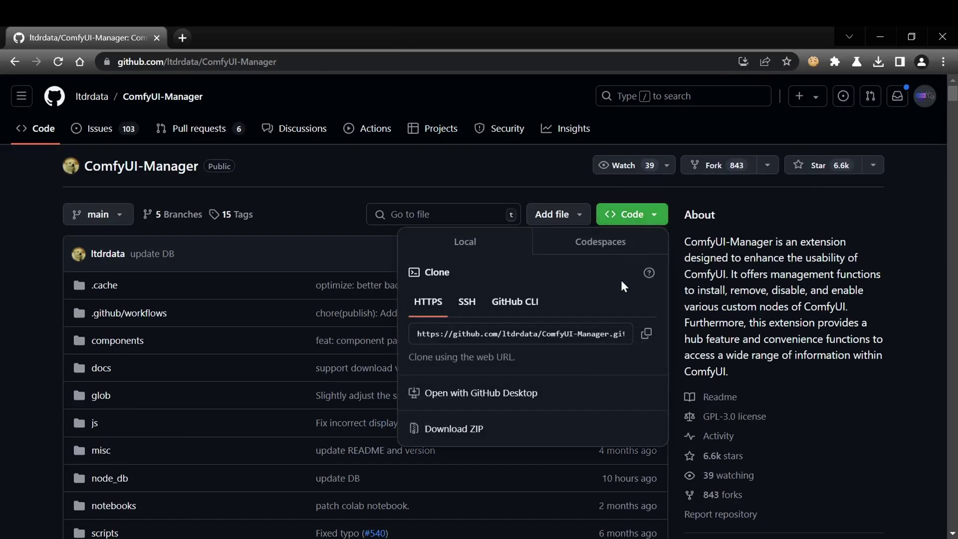
# - Copy the ComfyUI-Manager HTTPS URL and run git clone with it in custom_nodes
pyautogui.click(647, 335)
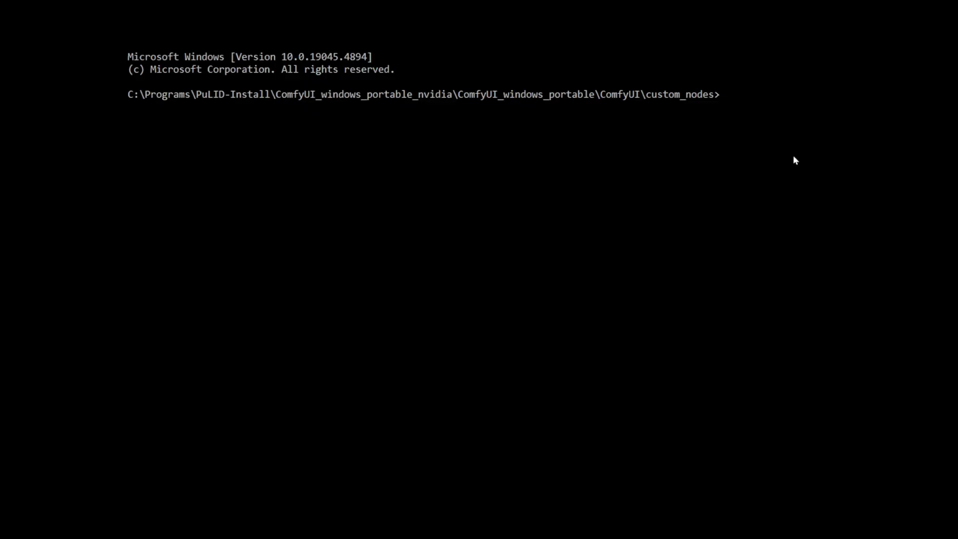
pyautogui.write('git clone')
pyautogui.hotkey('ctrl', 'v')
pyautogui.press('Return')
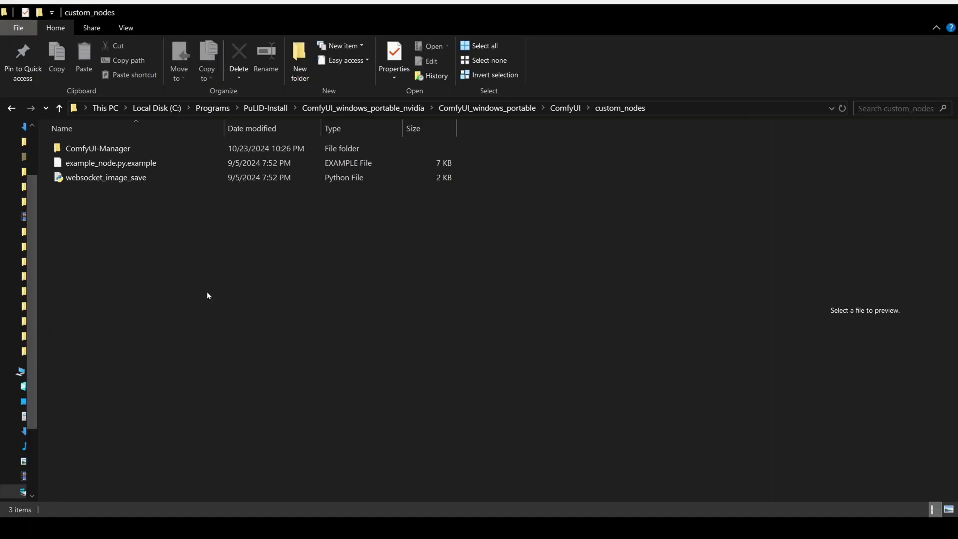
# - Open a Command Prompt in the ComfyUI_windows_portable folder via the address bar
pyautogui.click(12, 108)
pyautogui.click(12, 107)
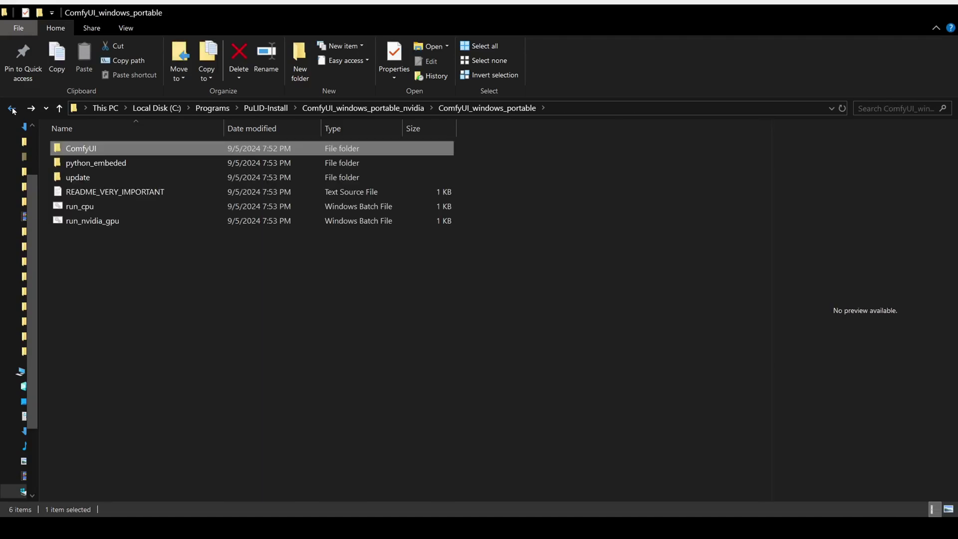
pyautogui.click(569, 108)
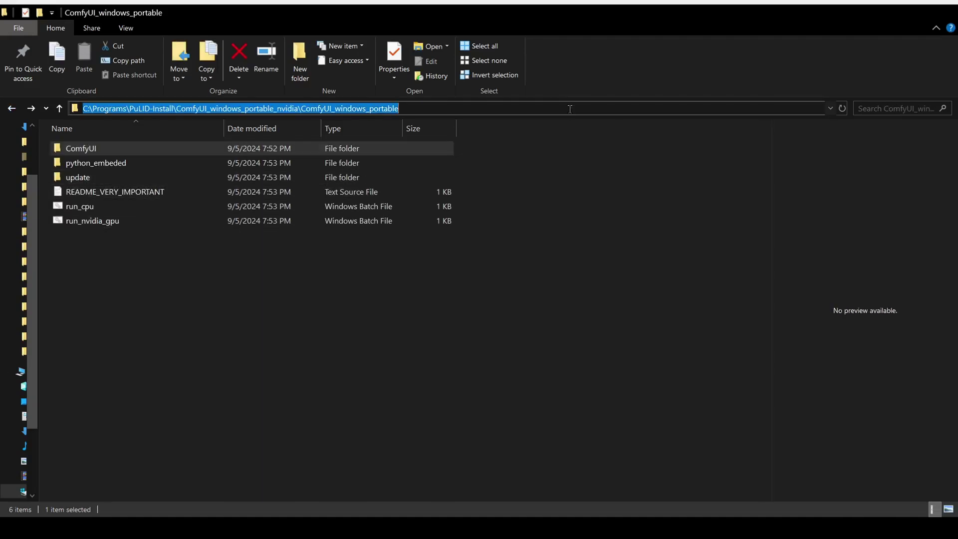
pyautogui.write('c')
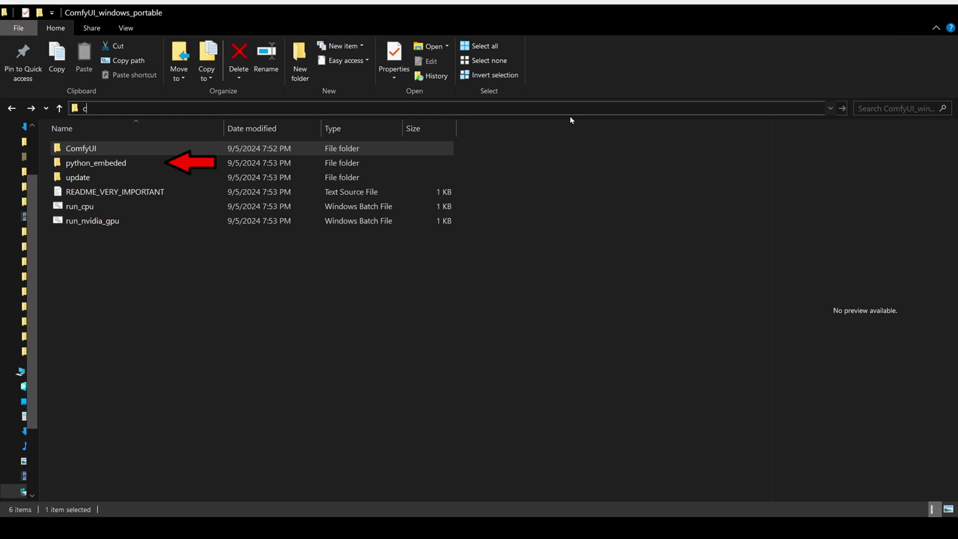
pyautogui.write('md')
pyautogui.press('Return')
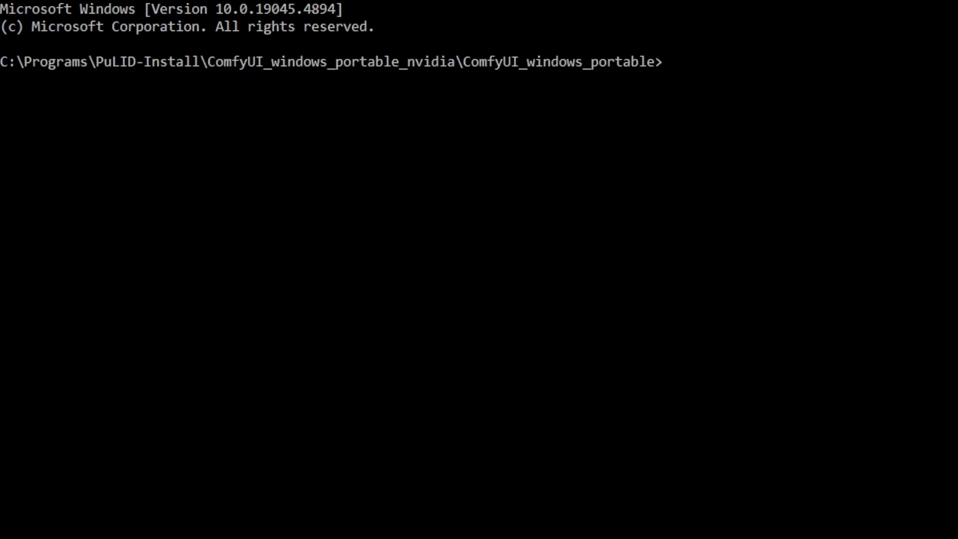
# - Run the python_embeded pip install -r requirements commands for ComfyUI-Manager
pyautogui.hotkey('ctrl', 'v')
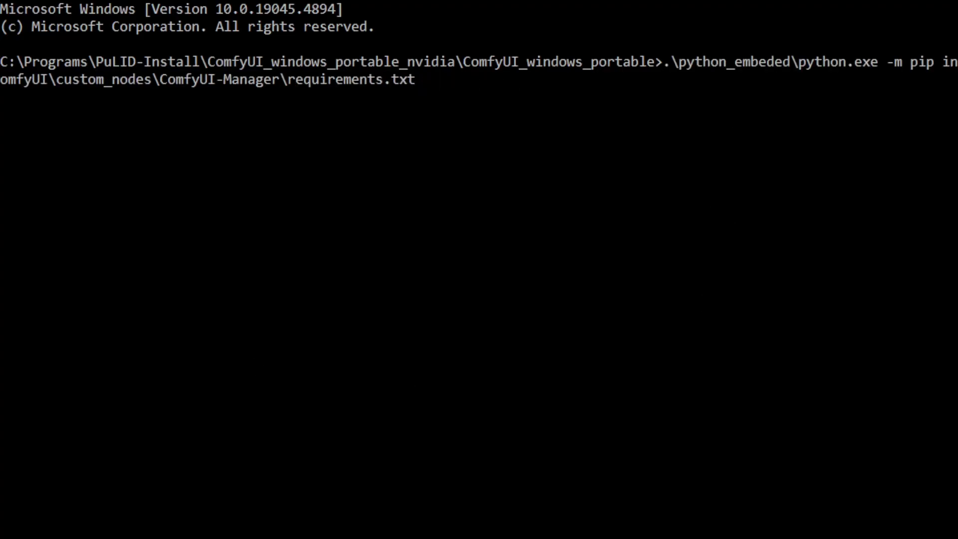
pyautogui.press('Return')
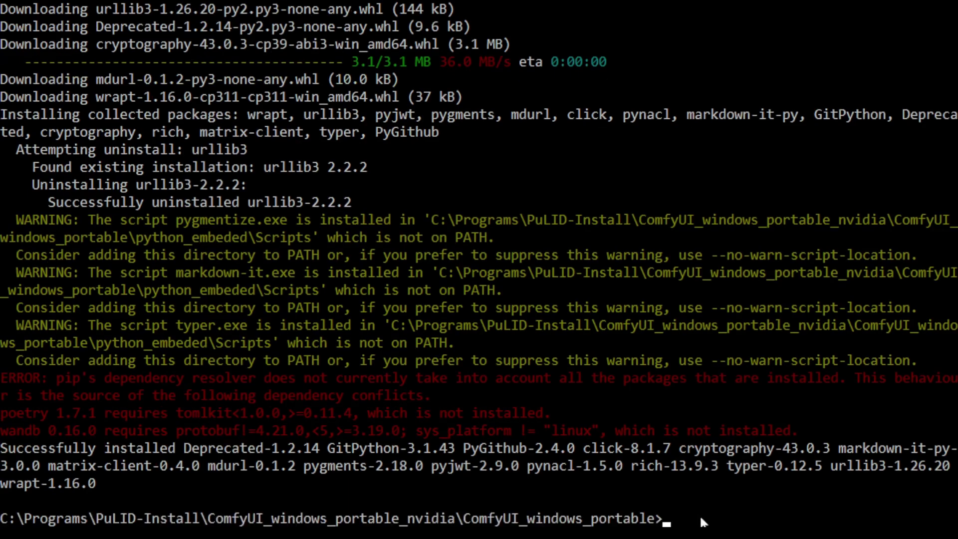
pyautogui.scroll(-3, 701, 515)
pyautogui.hotkey('ctrl', 'v')
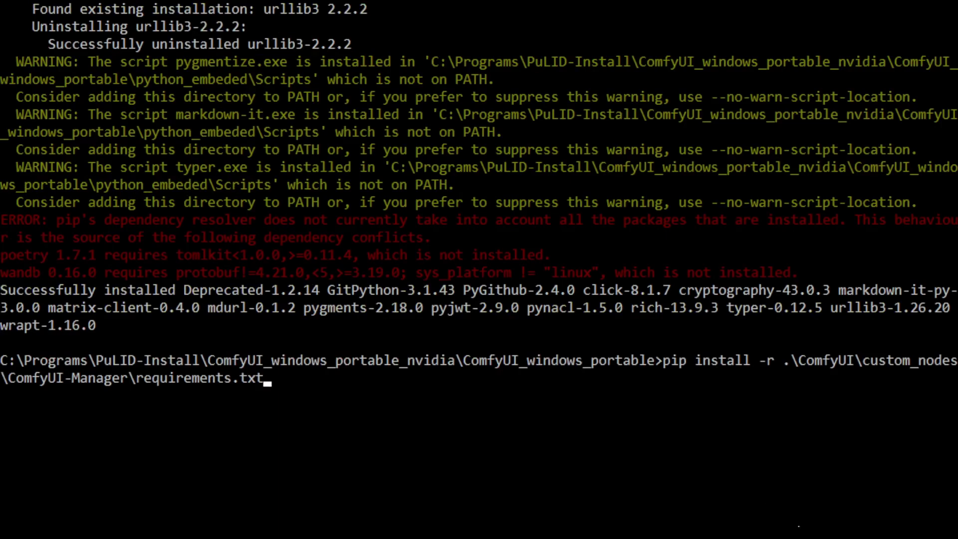
pyautogui.press('Return')
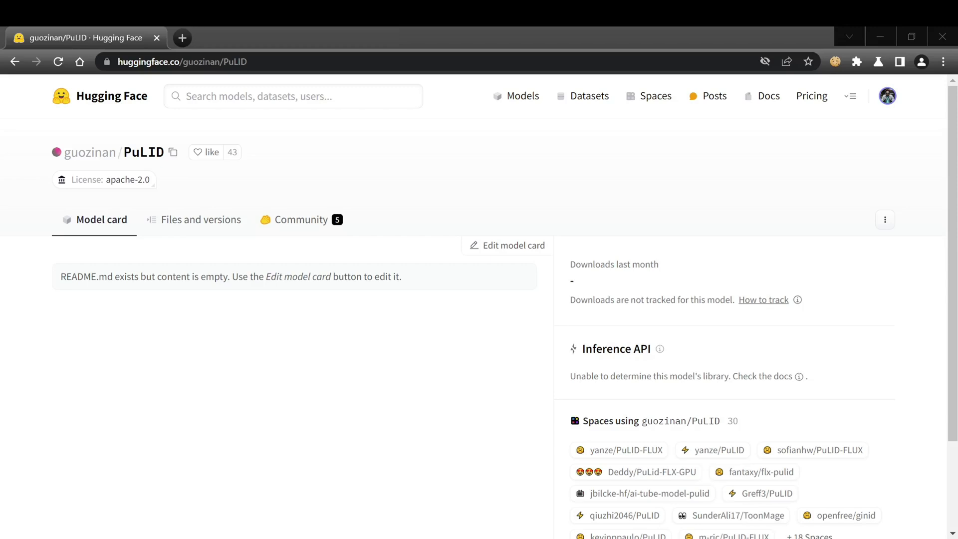
# - Download pulid_flux_v0.9.0.safetensors (1.14 GB) from the PuLID Files and versions list
pyautogui.click(943, 472)
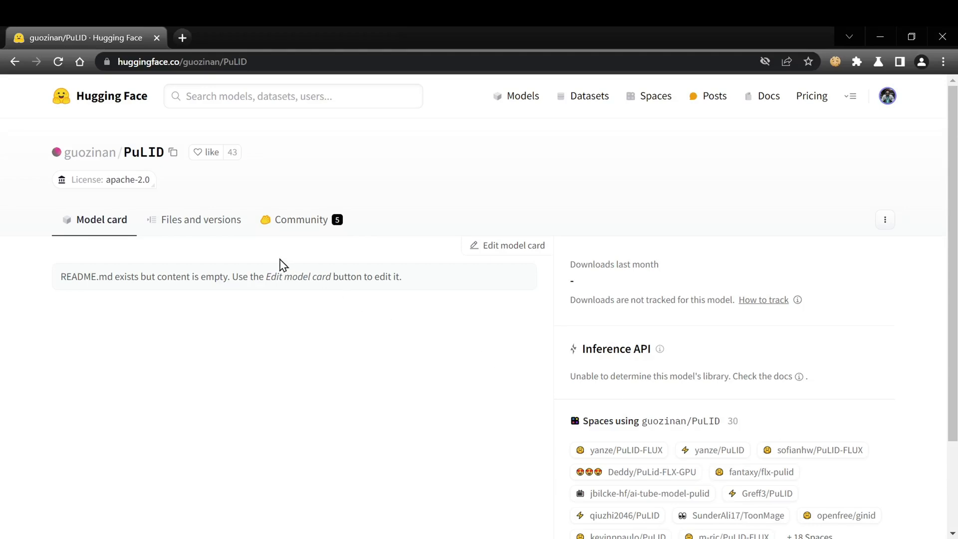
pyautogui.click(198, 231)
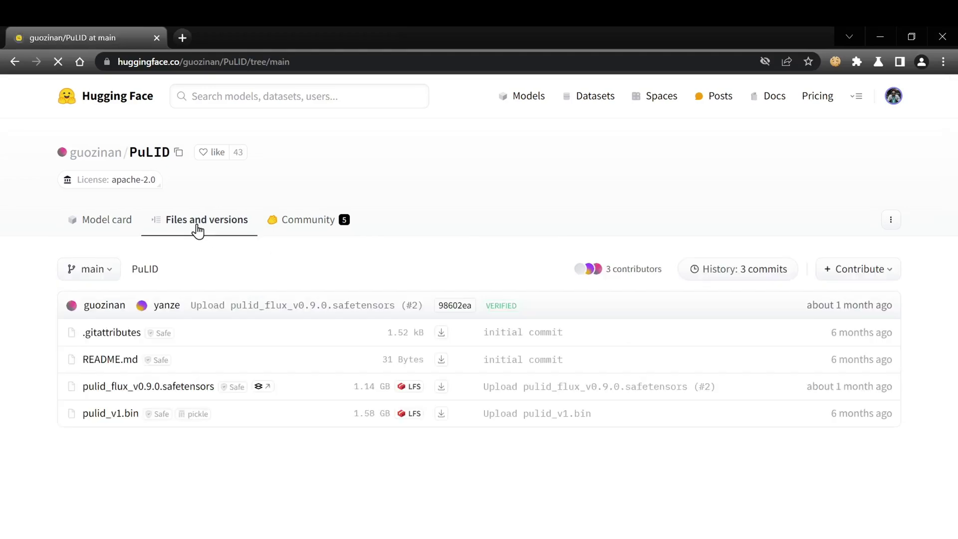
pyautogui.click(442, 389)
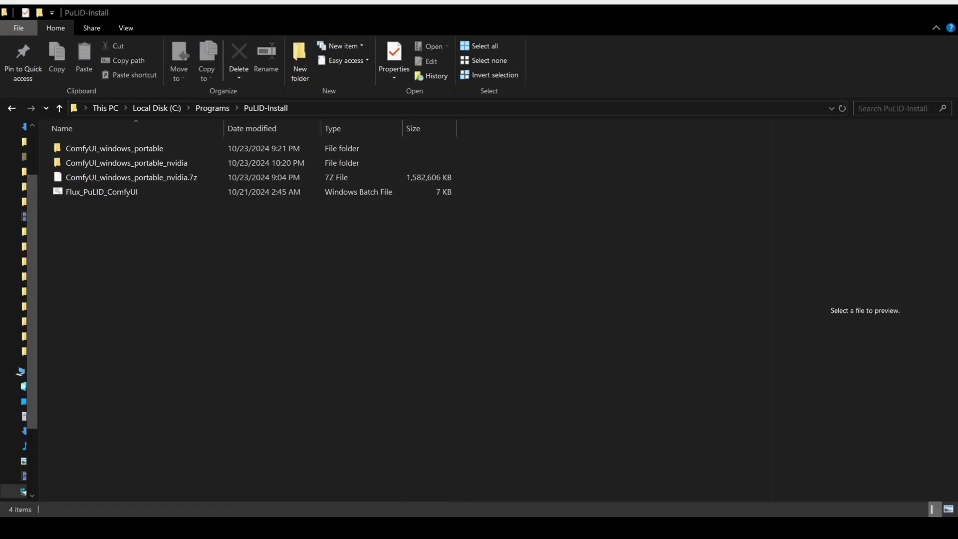
# - Create a new folder named 'pulid' inside ComfyUI\models
pyautogui.doubleClick(202, 164)
pyautogui.doubleClick(205, 151)
pyautogui.doubleClick(204, 151)
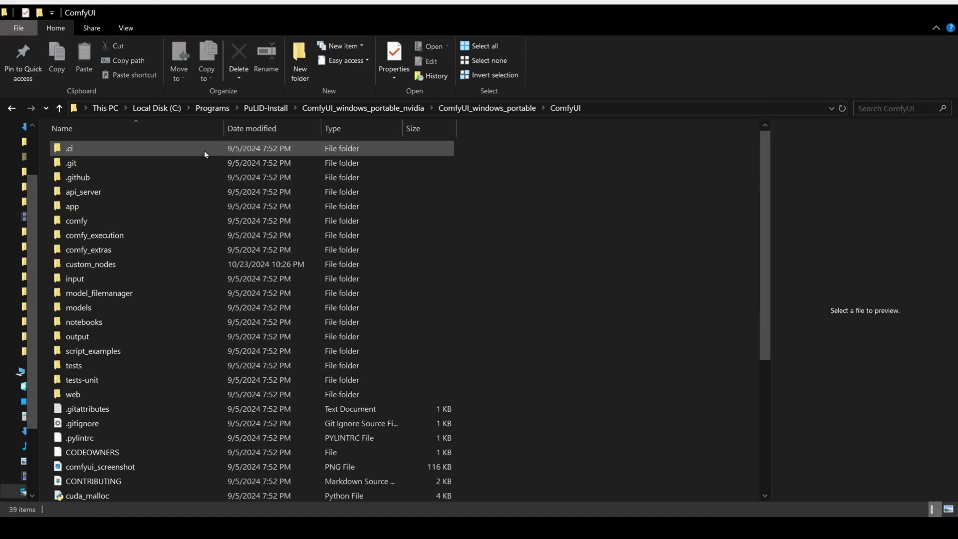
pyautogui.doubleClick(206, 307)
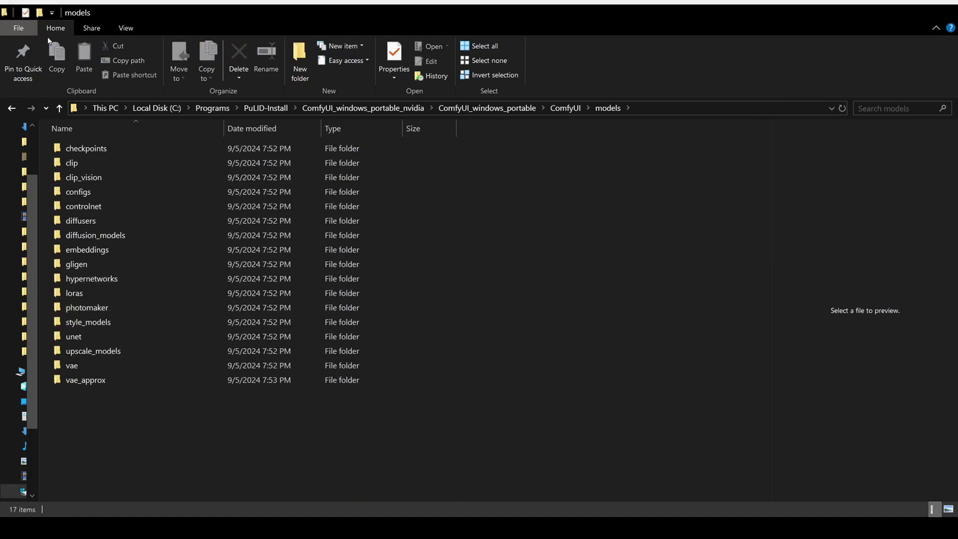
pyautogui.hotkey('ctrl', 'shift', 'n')
pyautogui.write('pulid')
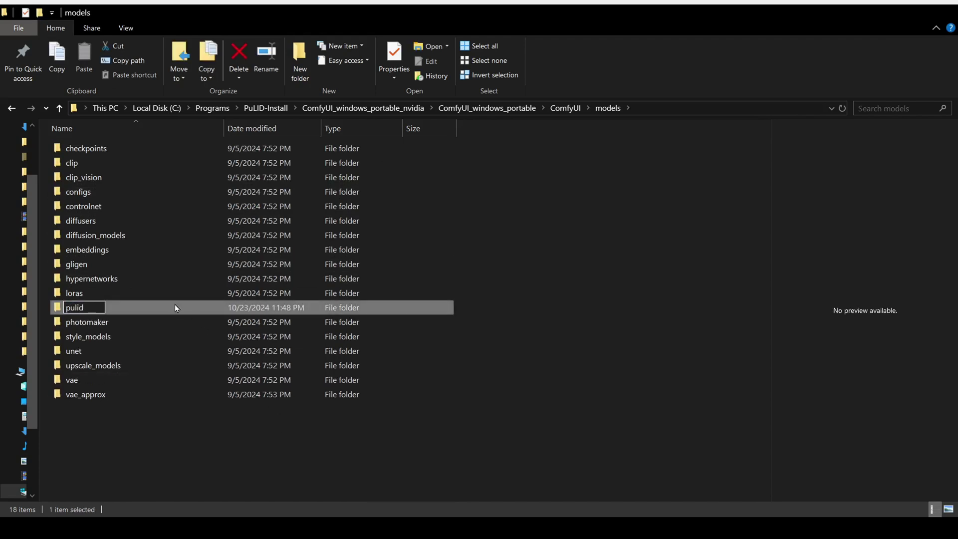
pyautogui.press('Return')
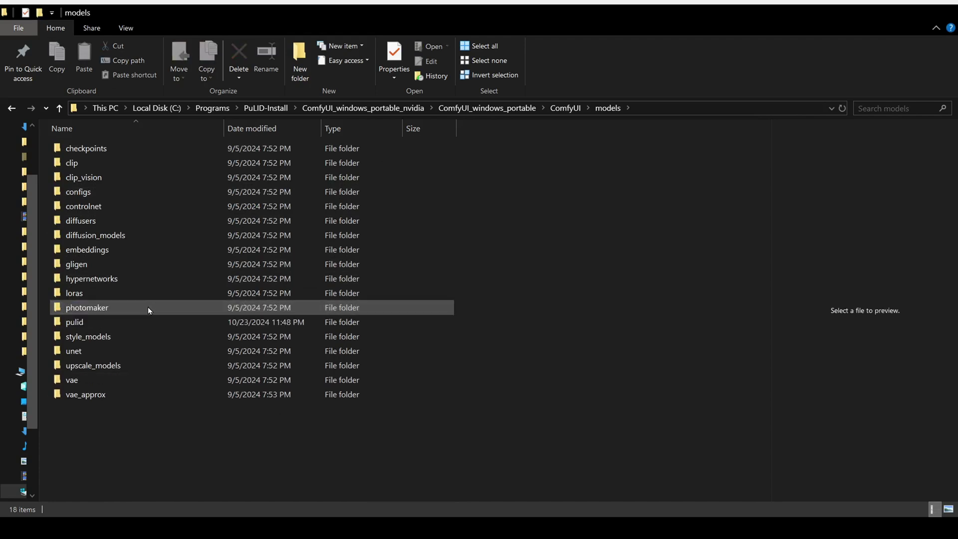
# - Move pulid_flux_v0.9.0.safetensors into the pulid folder, then select run_nvidia_gpu in ComfyUI_windows_portable
pyautogui.doubleClick(143, 323)
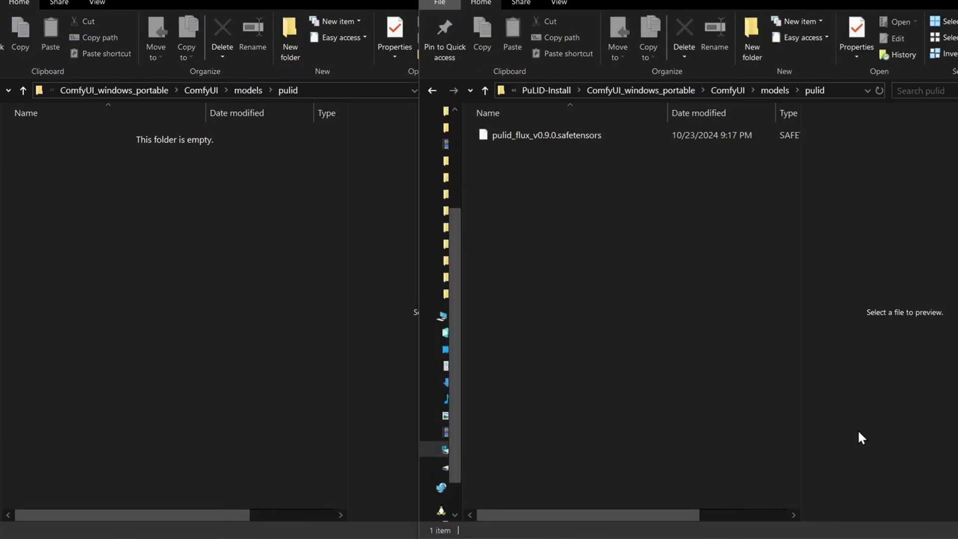
pyautogui.click(621, 135)
pyautogui.moveTo(577, 136); pyautogui.dragTo(224, 227)
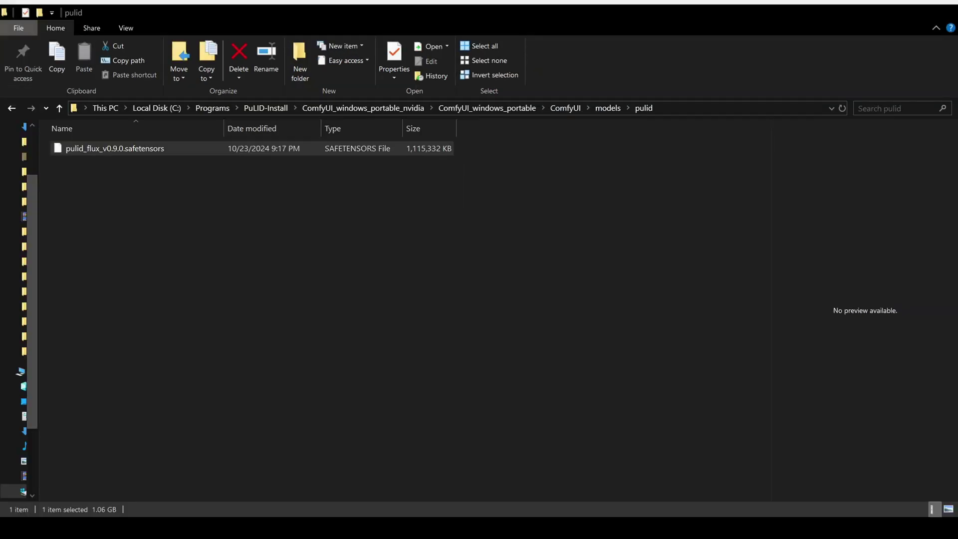
pyautogui.click(200, 352)
pyautogui.click(10, 109)
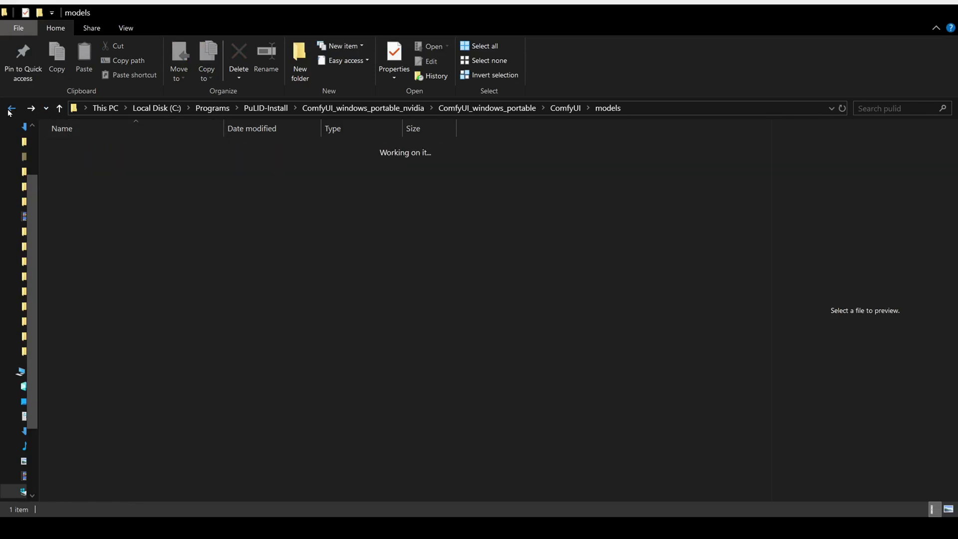
pyautogui.click(10, 109)
pyautogui.click(10, 109)
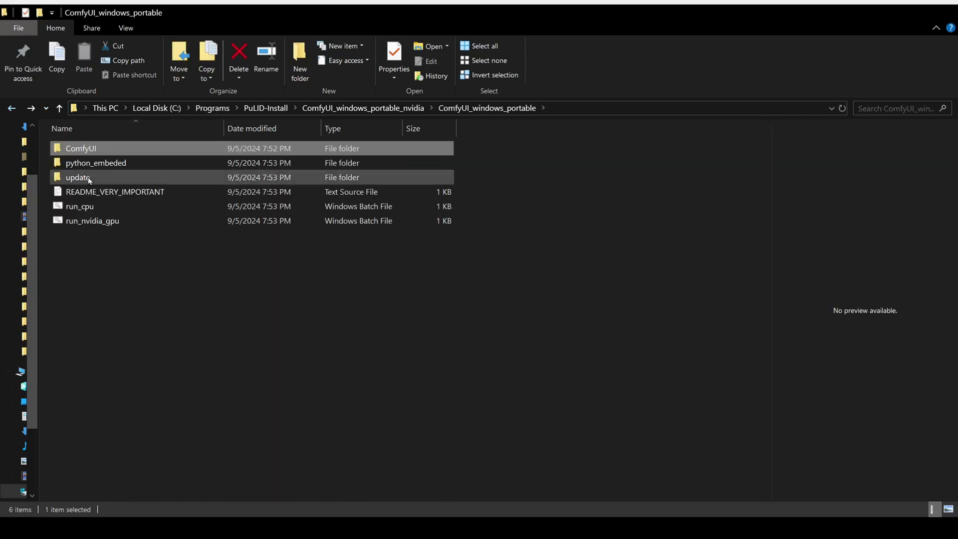
pyautogui.click(125, 223)
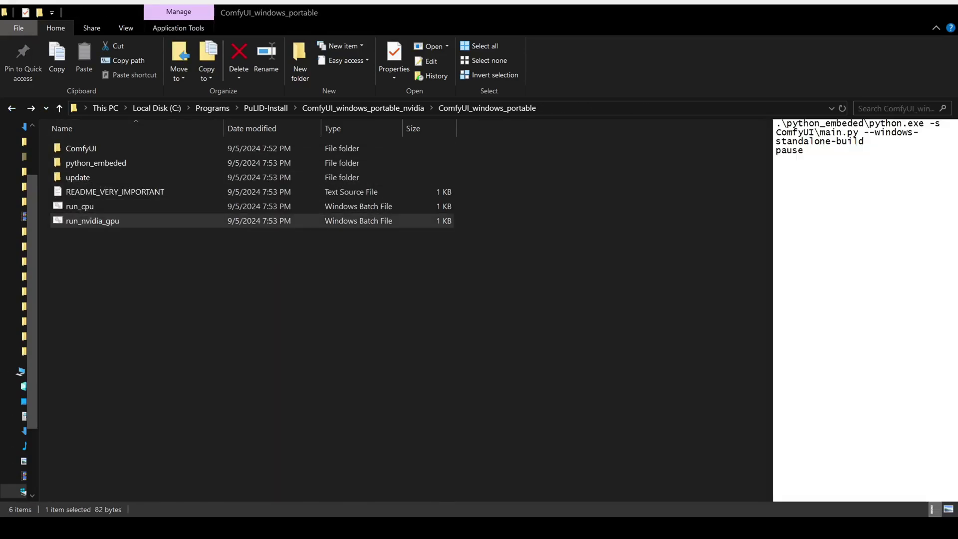
# - Load the PuLID Flux workflow JSON, close the Missing Node Types warning, and survey the graph
pyautogui.click(634, 370)
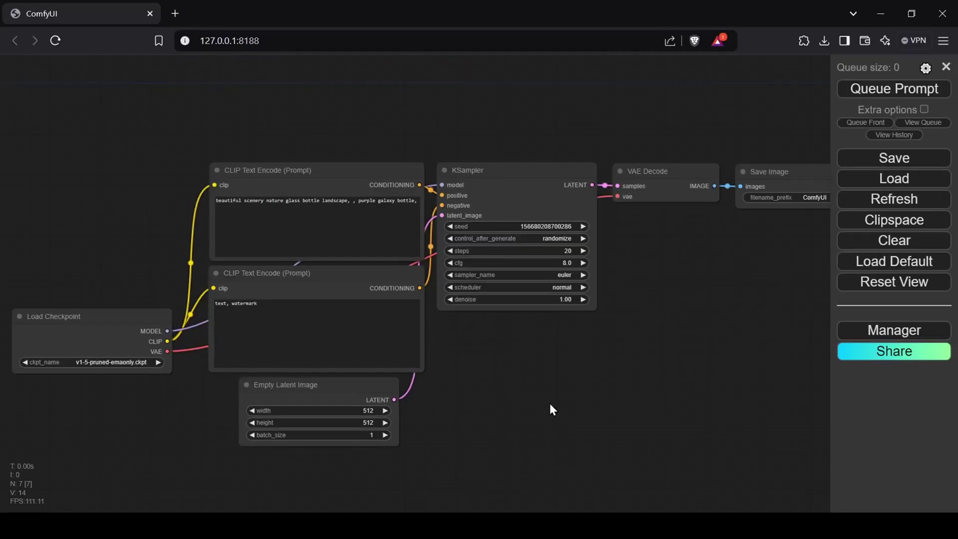
pyautogui.click(925, 180)
pyautogui.click(694, 410)
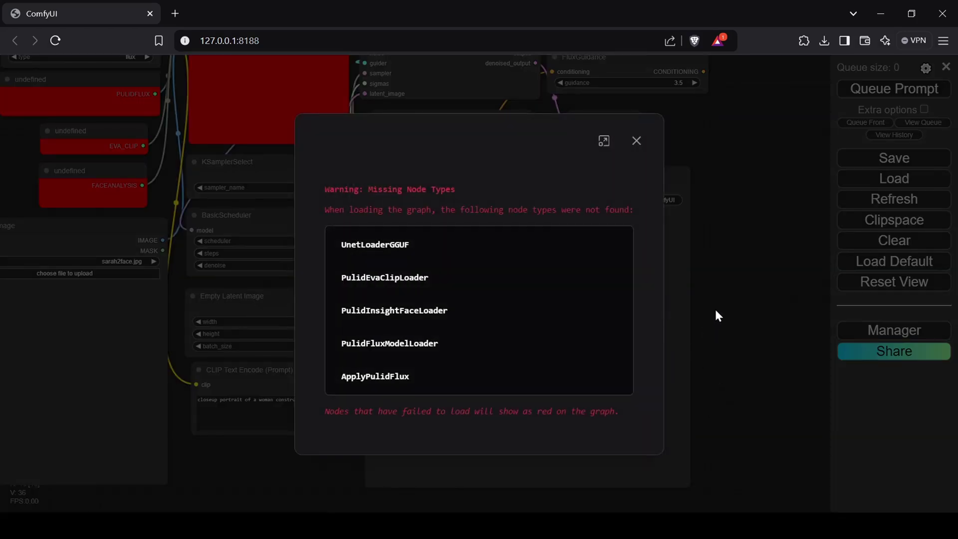
pyautogui.click(636, 140)
pyautogui.moveTo(732, 192); pyautogui.dragTo(801, 225)
pyautogui.scroll(-2, 758, 256)
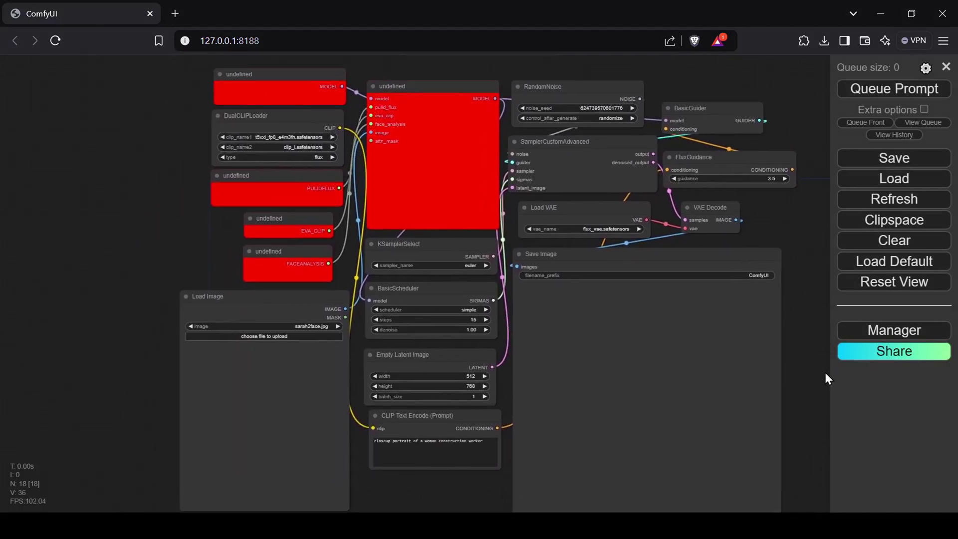
pyautogui.moveTo(824, 370); pyautogui.dragTo(821, 360)
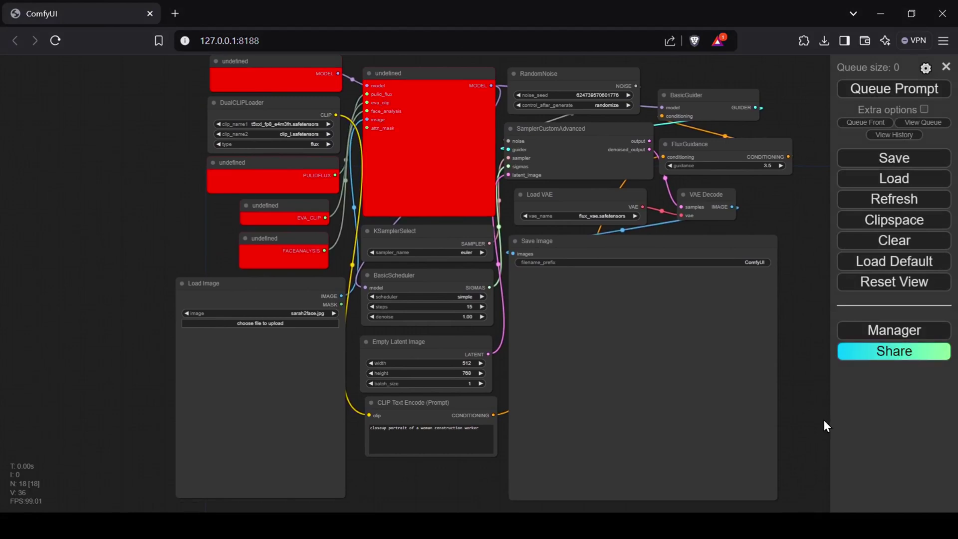
# - Install ComfyUI-GGUF, PuLID_ComfyUI and ComfyUI-PuLID-Flux-Enhanced from Install Missing Custom Nodes, then choose Restart
pyautogui.click(889, 337)
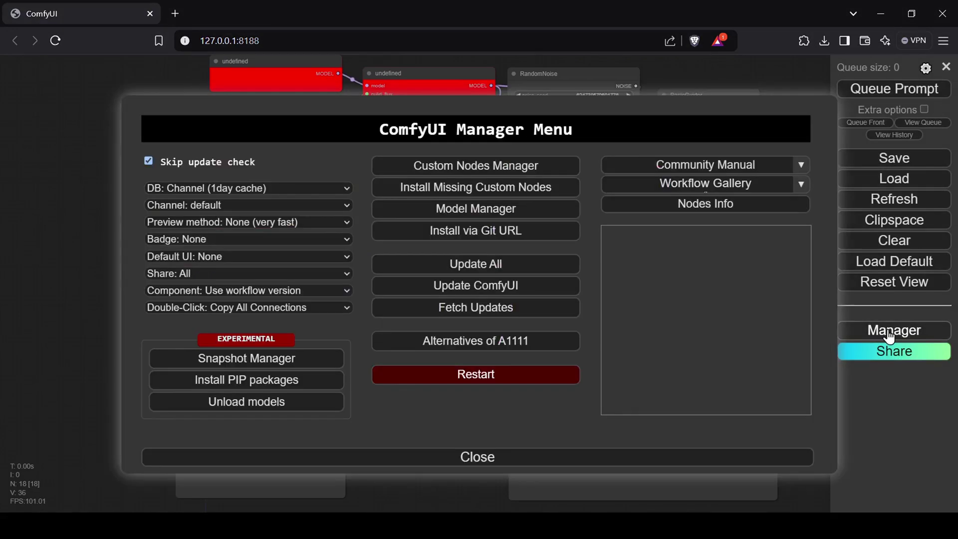
pyautogui.click(522, 187)
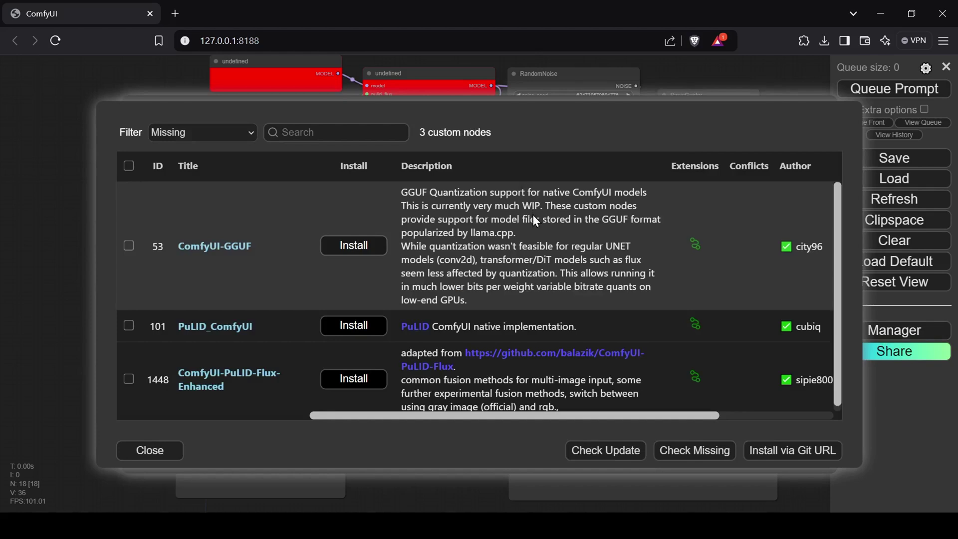
pyautogui.scroll(-1, 414, 249)
pyautogui.scroll(1, 414, 258)
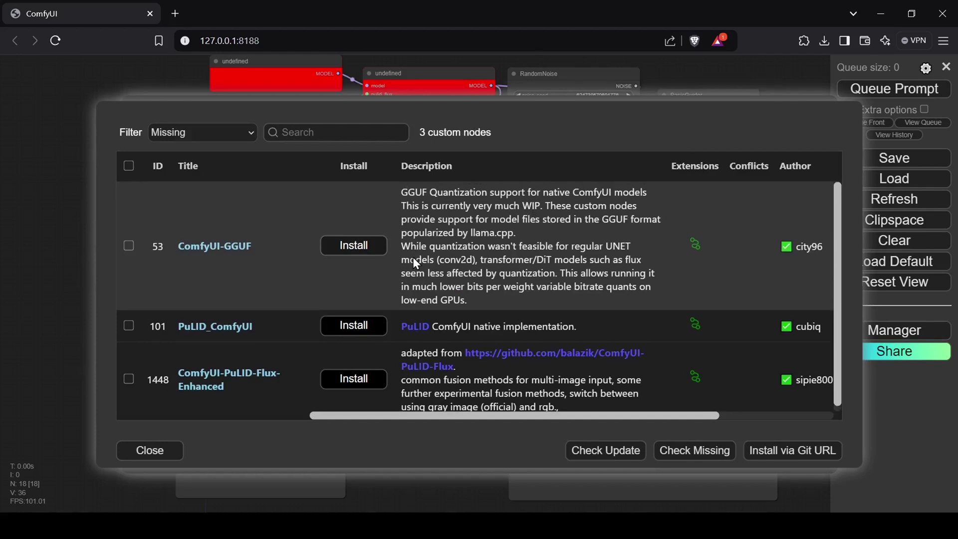
pyautogui.click(353, 247)
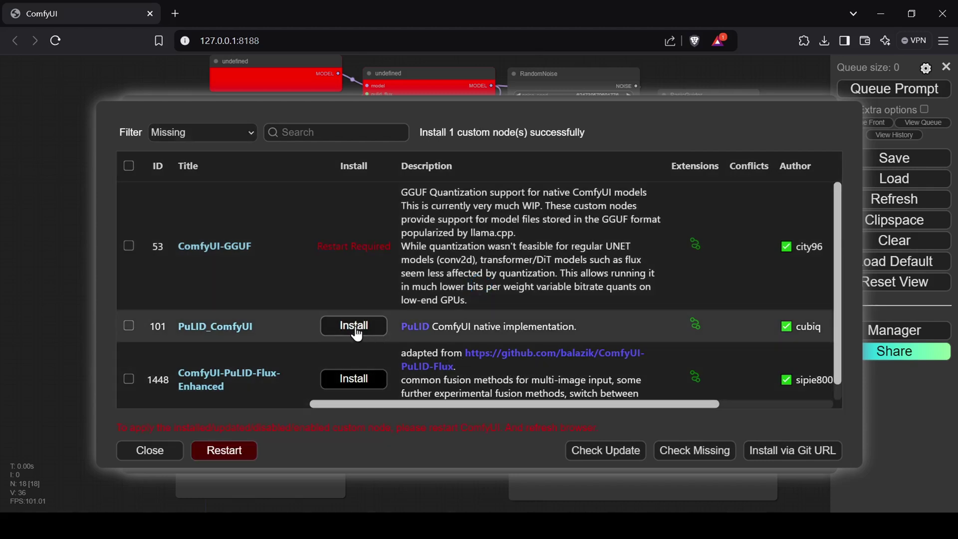
pyautogui.click(356, 330)
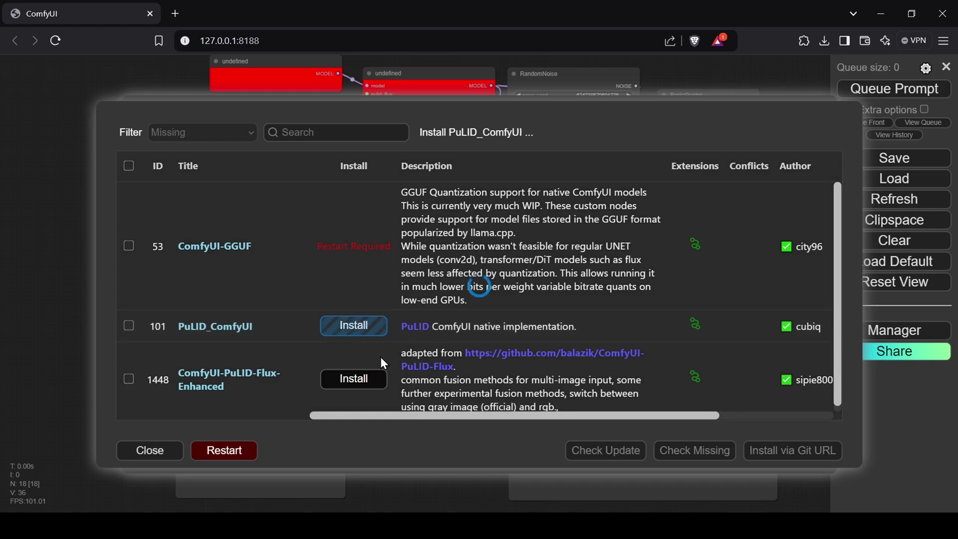
pyautogui.scroll(-1, 380, 357)
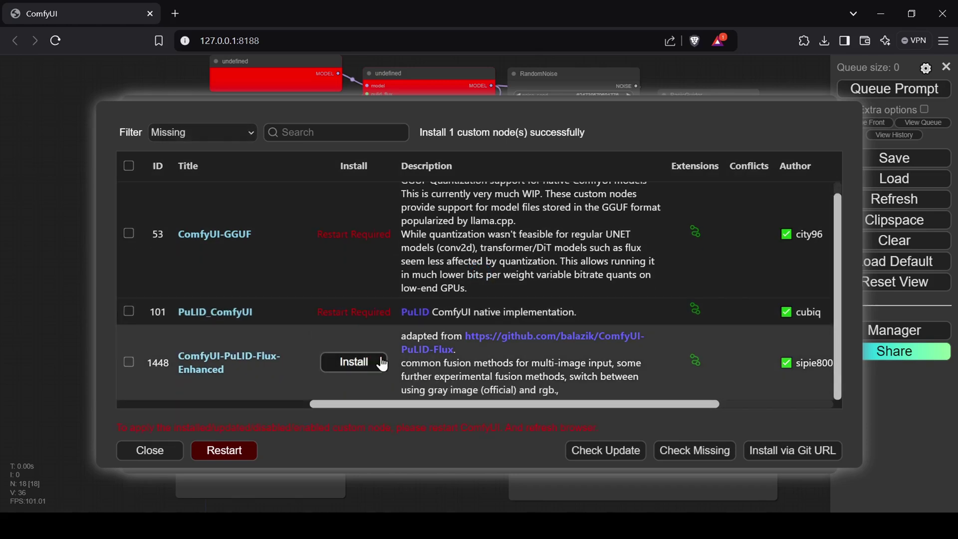
pyautogui.click(353, 362)
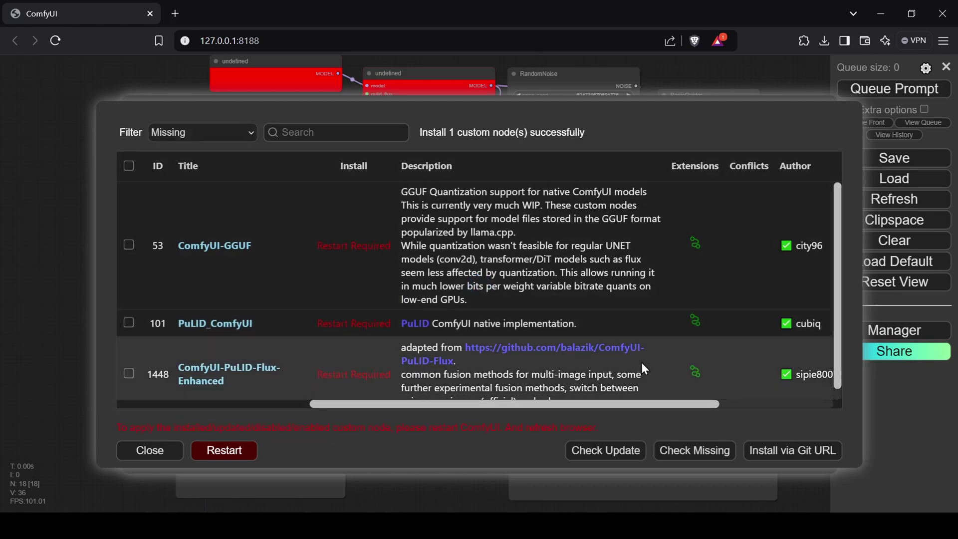
pyautogui.scroll(-1, 645, 368)
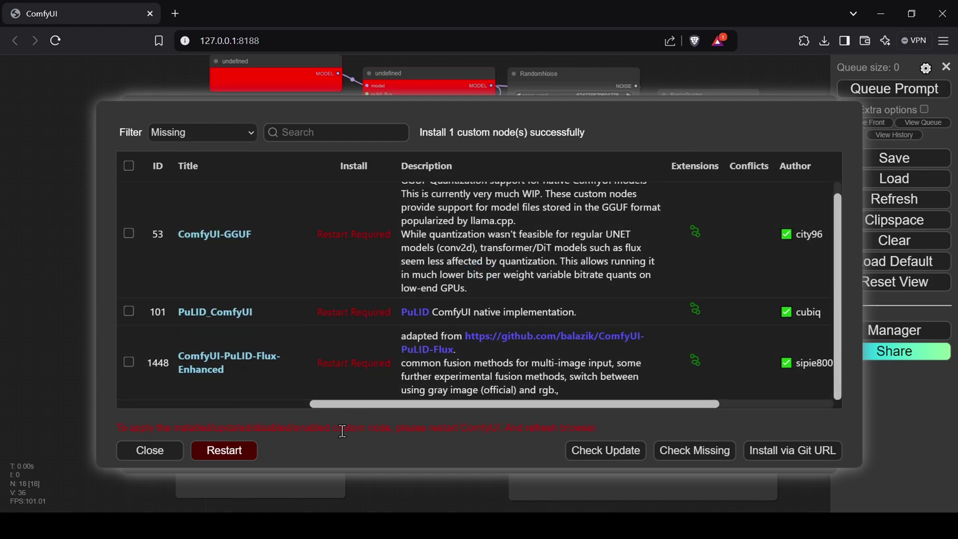
pyautogui.click(223, 455)
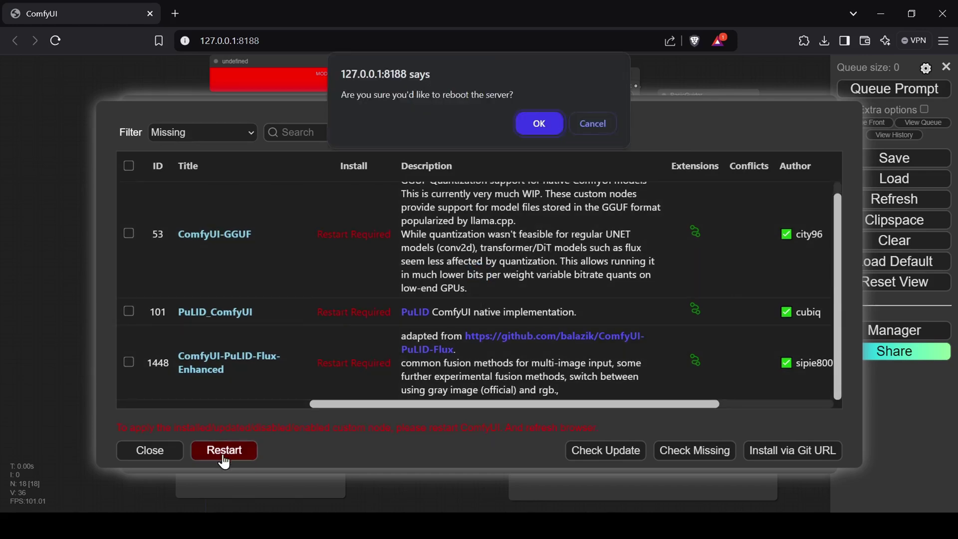
# - Confirm the server reboot and re-centre the reloaded workflow to check the GGUF and PuLID nodes
pyautogui.click(545, 126)
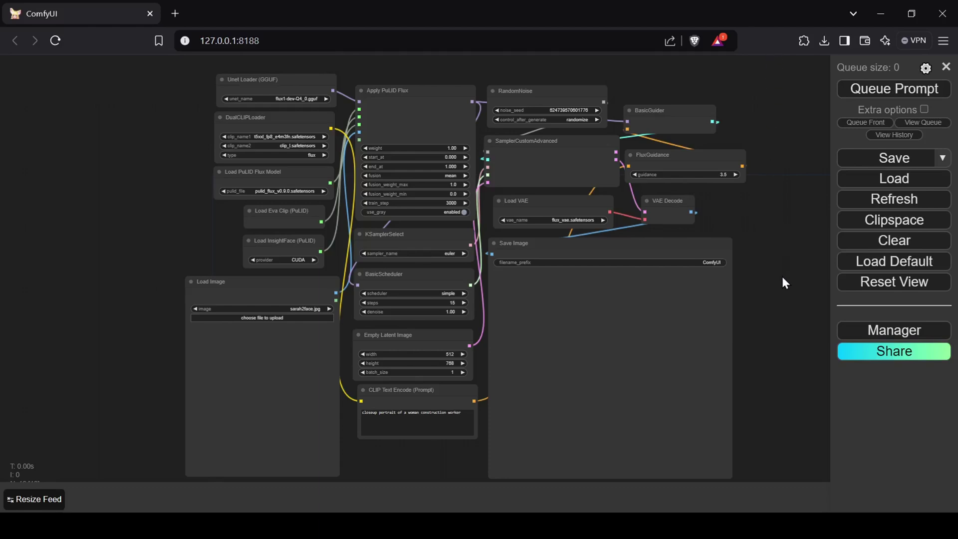
pyautogui.moveTo(784, 283); pyautogui.dragTo(762, 291)
pyautogui.scroll(1, 776, 314)
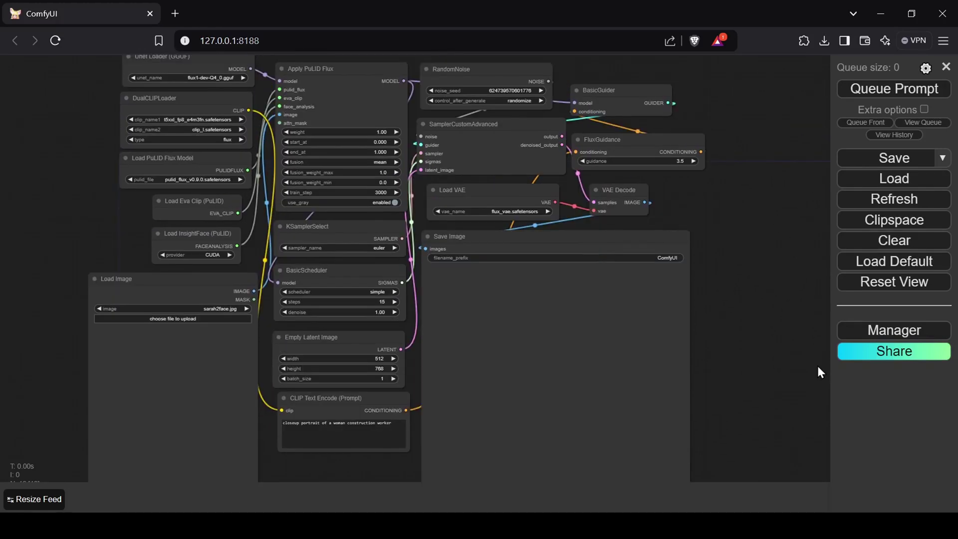
# - Search the Model Manager for 'flux gguf', listing the 22 city96 flux1-dev GGUF models
pyautogui.click(882, 335)
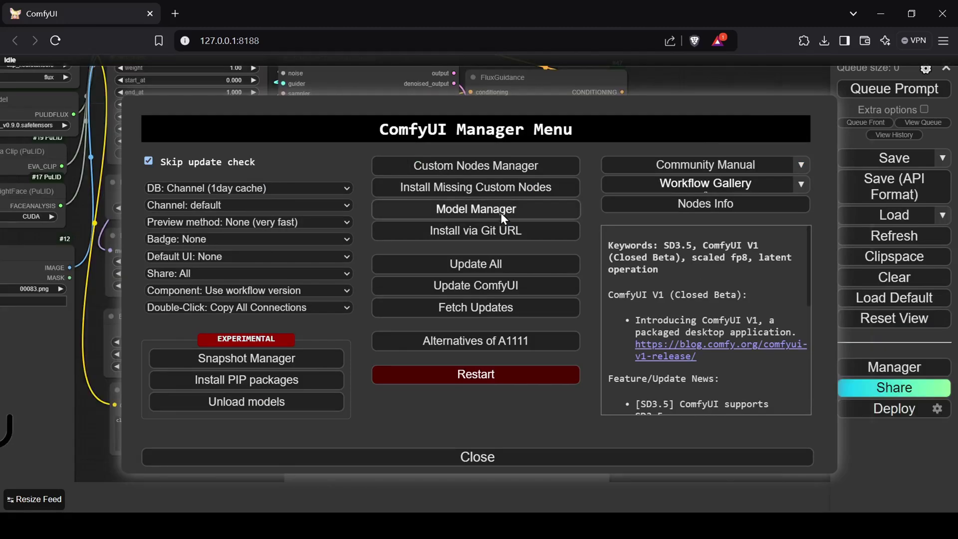
pyautogui.click(501, 212)
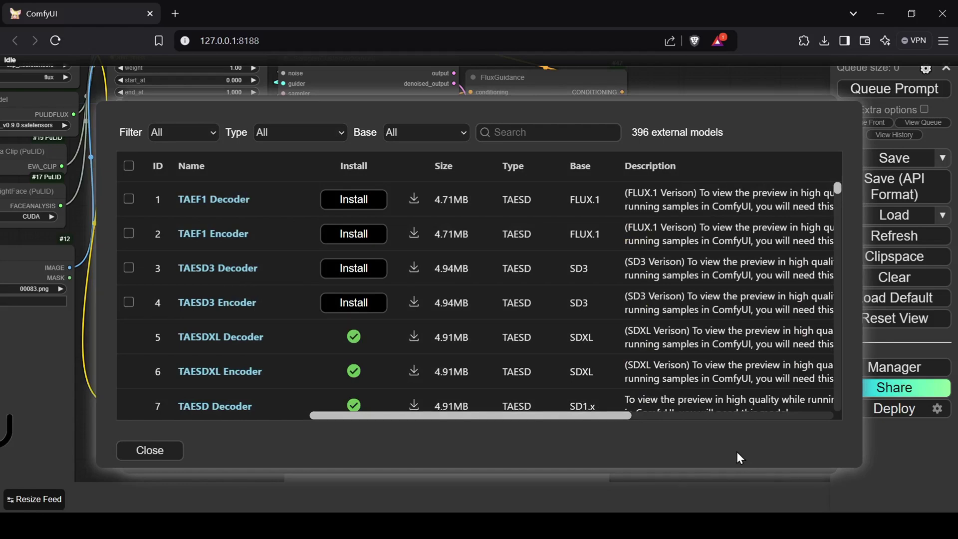
pyautogui.click(550, 132)
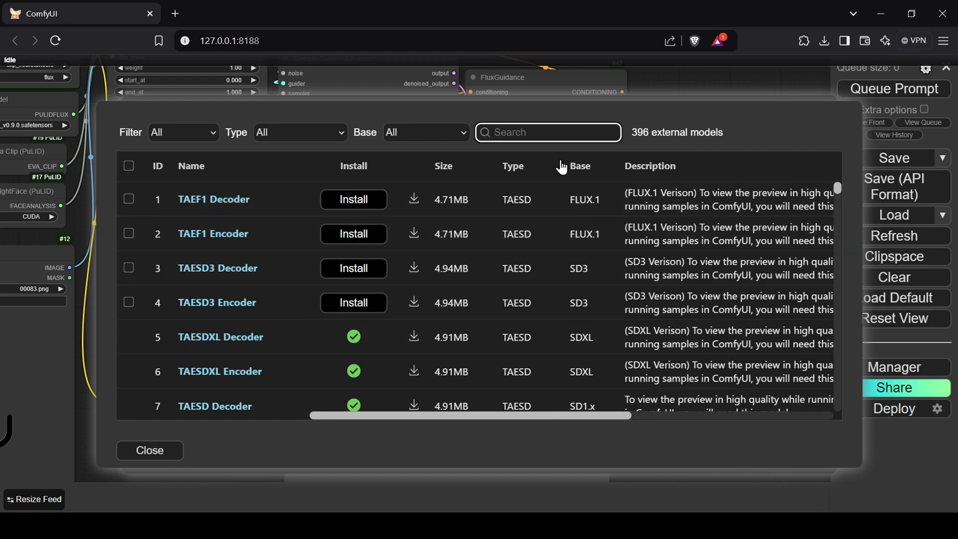
pyautogui.write('flux ')
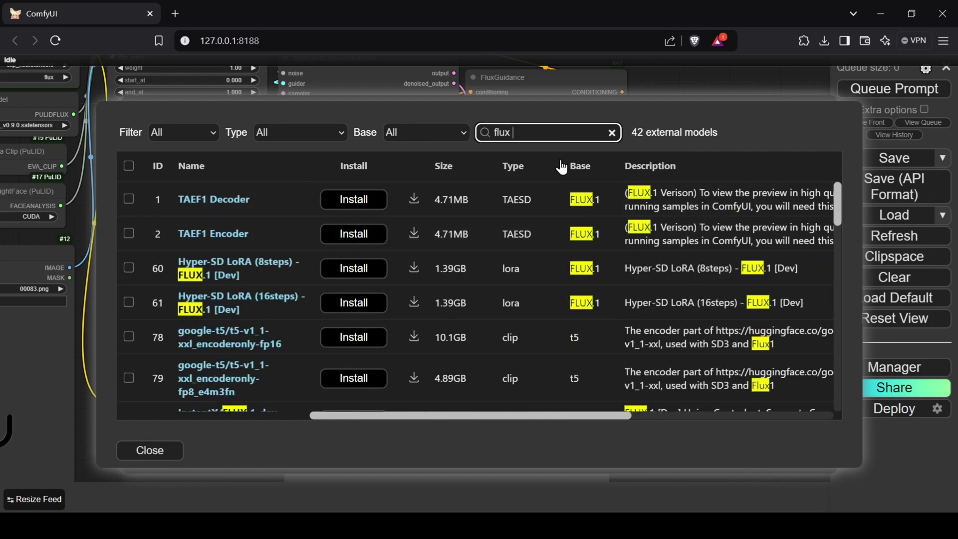
pyautogui.write('gguf')
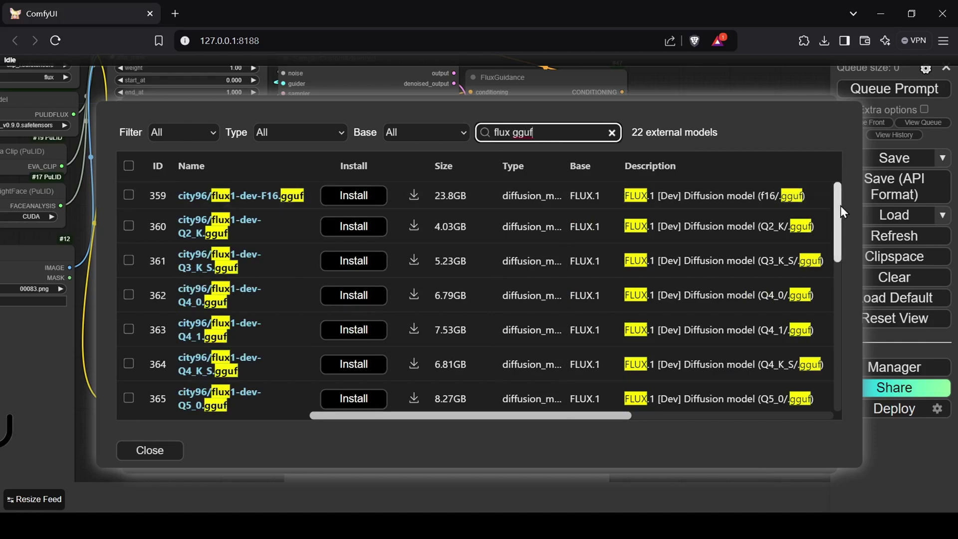
pyautogui.moveTo(840, 206); pyautogui.dragTo(844, 216)
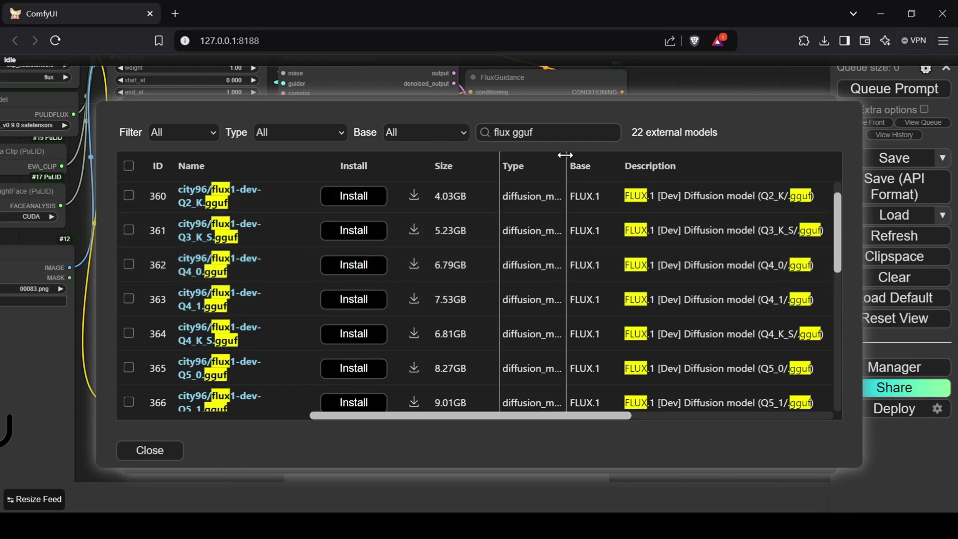
# - Search the model list for 'clip' and review the t5 and clip_l encoder rows
pyautogui.tripleClick(569, 133)
pyautogui.press('BackSpace')
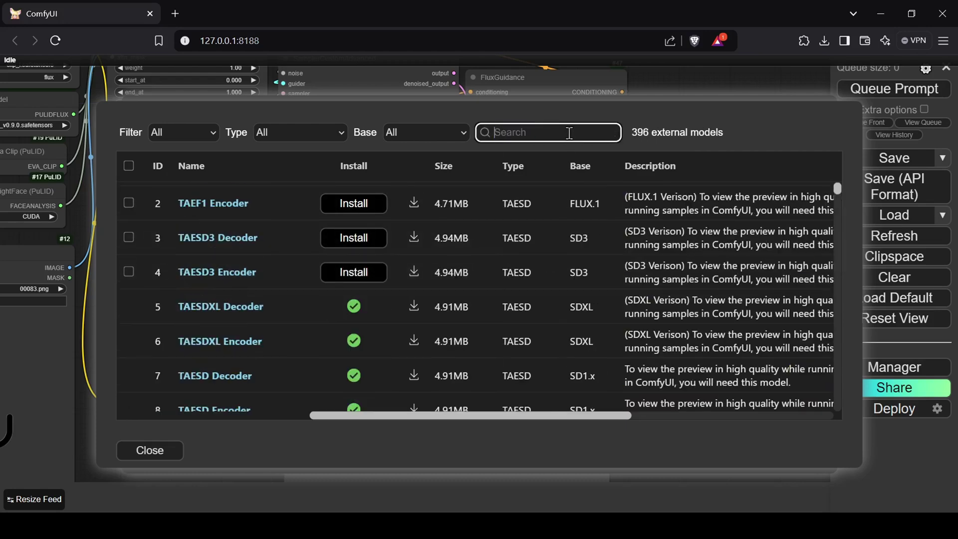
pyautogui.write('clip')
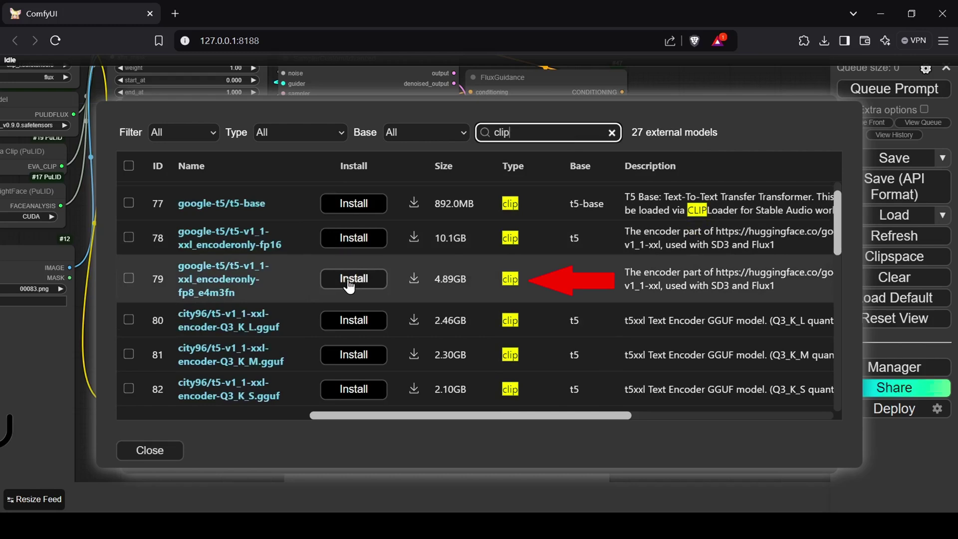
pyautogui.scroll(-7, 350, 287)
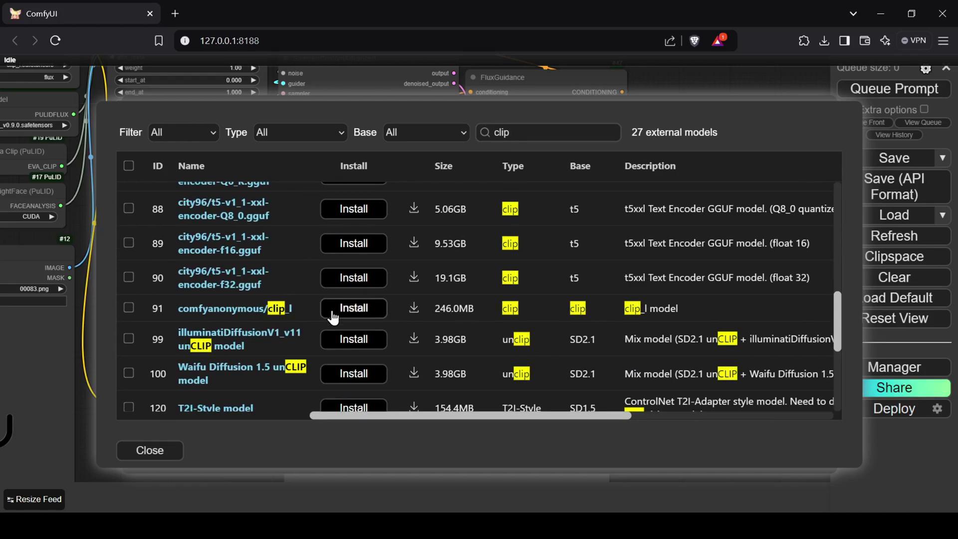
# - Replace the search with 'flux vae' to check the Flux VAE, then clear it
pyautogui.doubleClick(551, 133)
pyautogui.press('BackSpace')
pyautogui.write('flu')
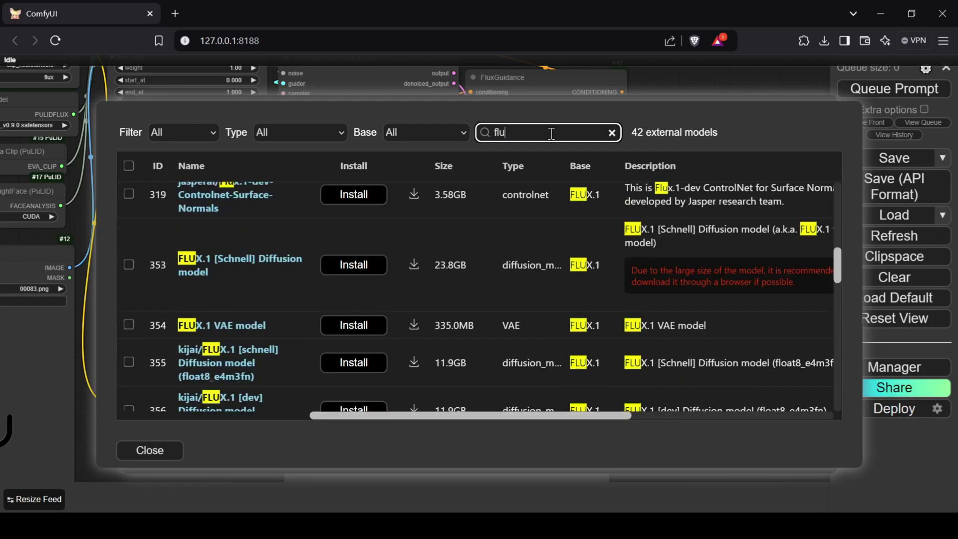
pyautogui.write('x vae')
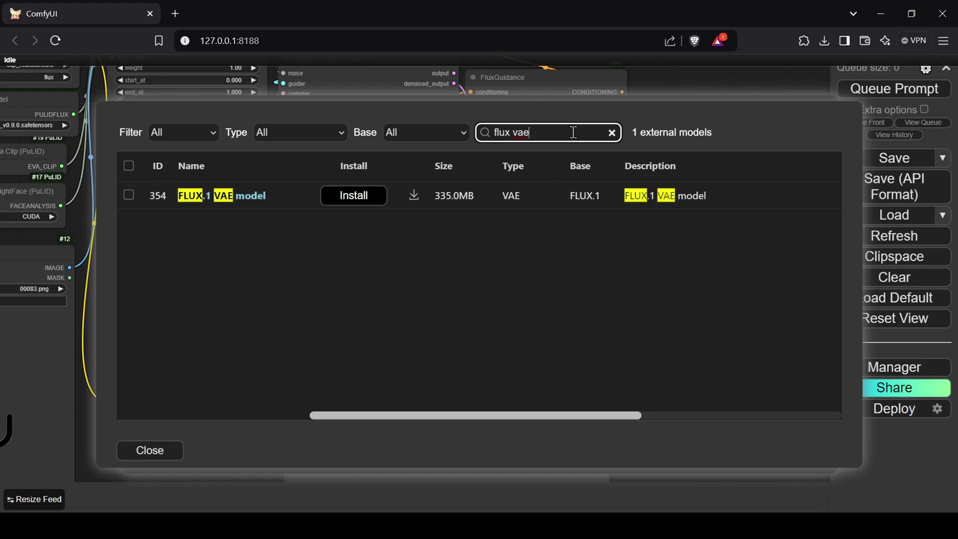
pyautogui.press('BackSpace')
pyautogui.press('BackSpace')
pyautogui.press('BackSpace')
pyautogui.press('BackSpace')
pyautogui.press('BackSpace')
pyautogui.press('BackSpace')
pyautogui.press('BackSpace')
pyautogui.press('BackSpace')
# - Search 'insightface', verify all five Antelopev2 files are installed, and close the model list
pyautogui.write('insight')
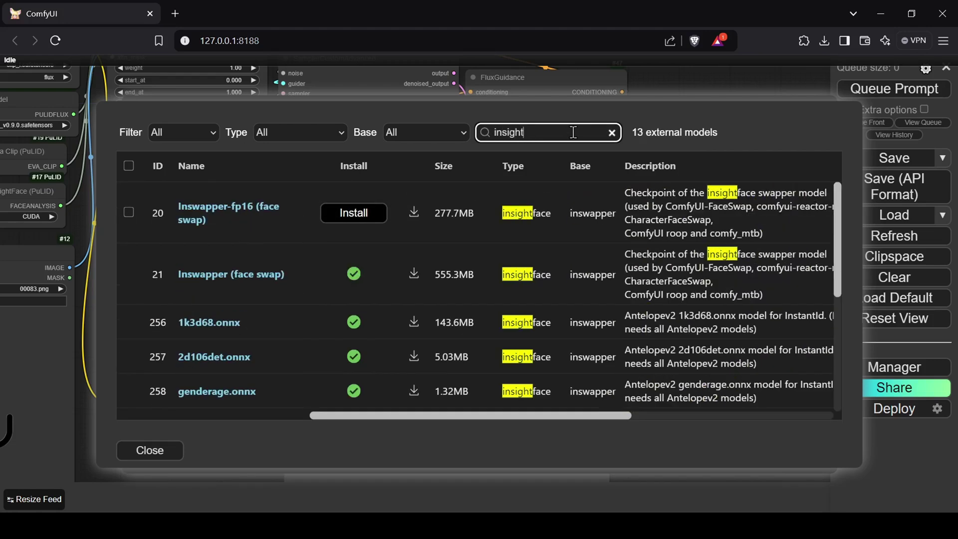
pyautogui.write('face')
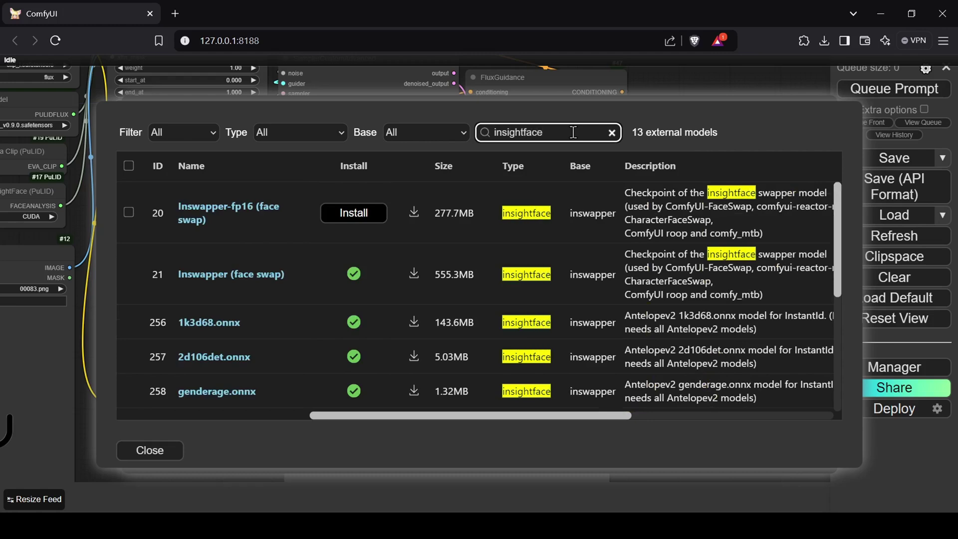
pyautogui.scroll(-2, 842, 221)
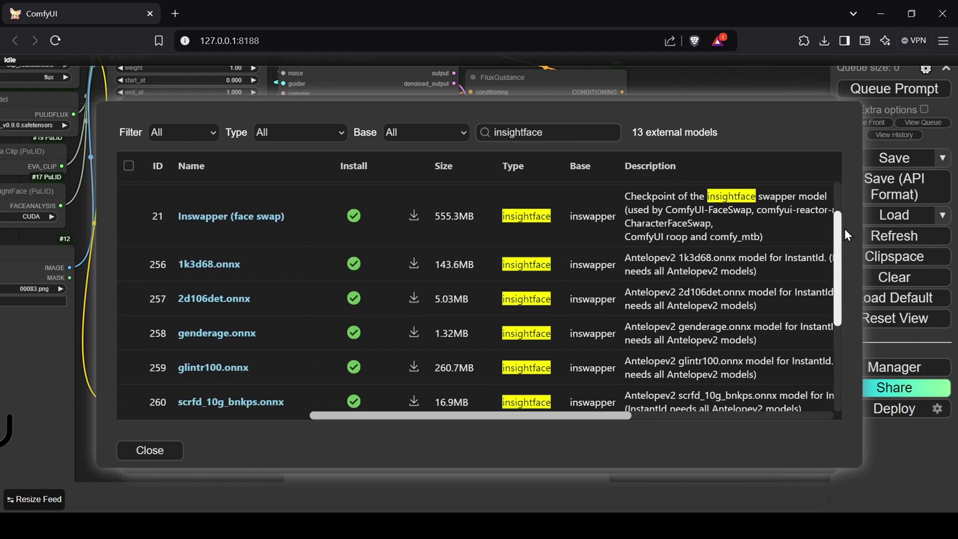
pyautogui.moveTo(844, 229); pyautogui.dragTo(846, 253)
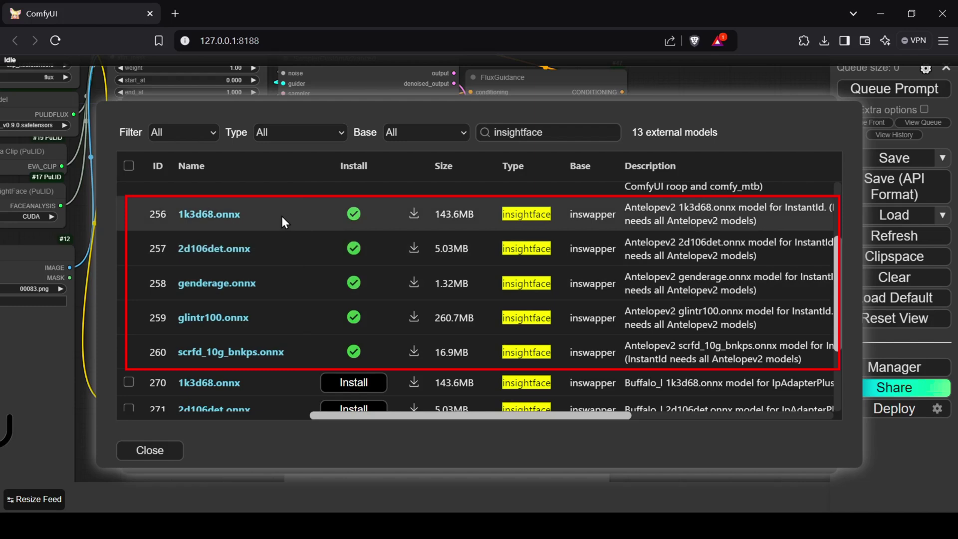
pyautogui.click(177, 451)
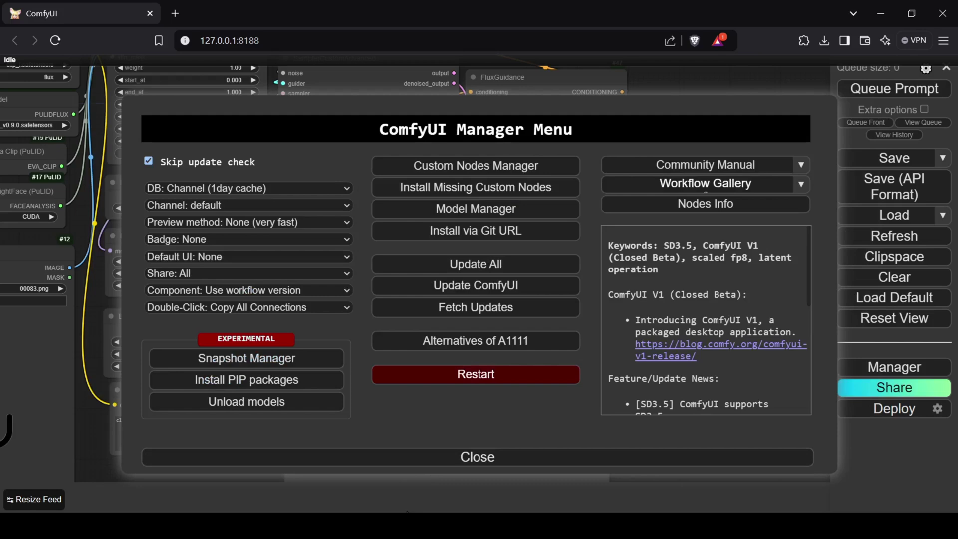
# - Close the Manager and refresh the node definitions and model lists
pyautogui.click(483, 457)
pyautogui.scroll(-1, 687, 337)
pyautogui.scroll(-2, 690, 344)
pyautogui.click(895, 238)
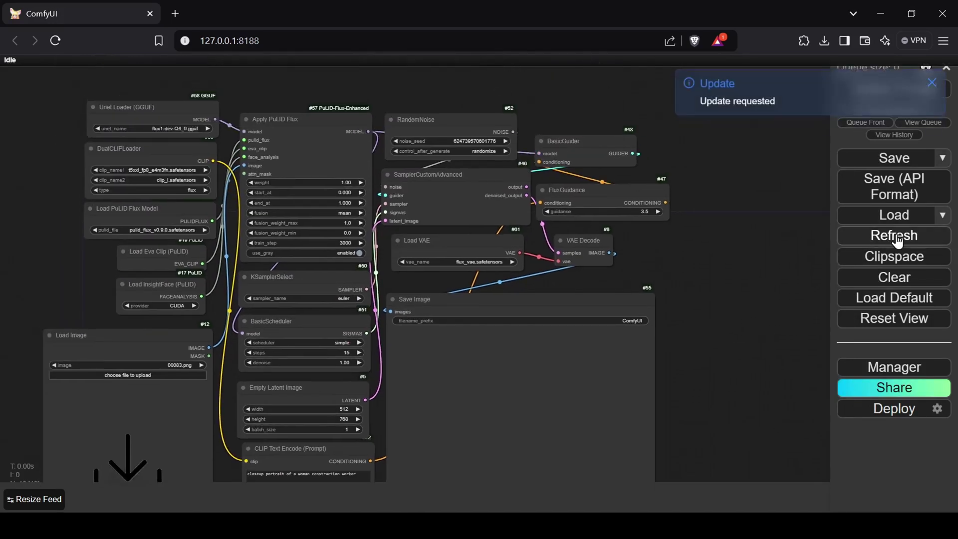
pyautogui.click(896, 238)
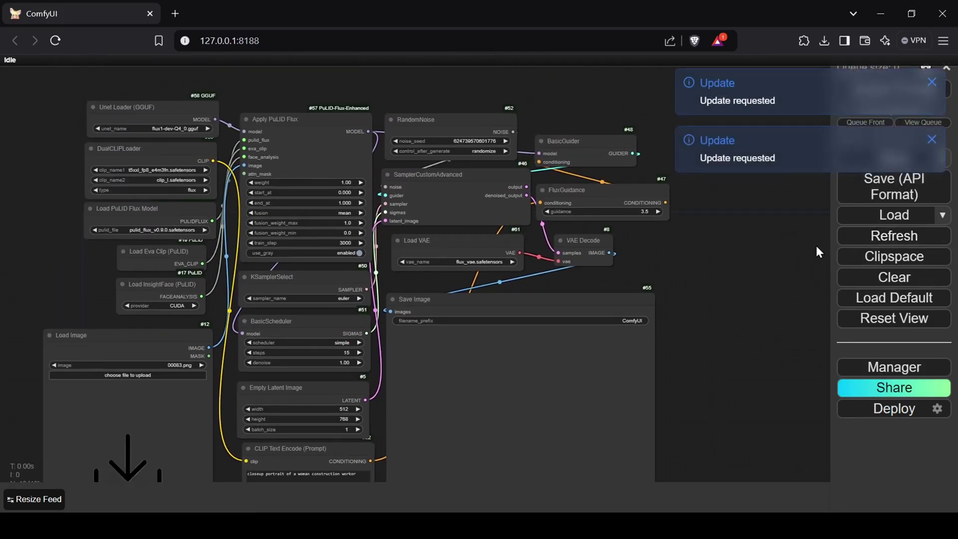
pyautogui.moveTo(708, 256); pyautogui.dragTo(746, 277)
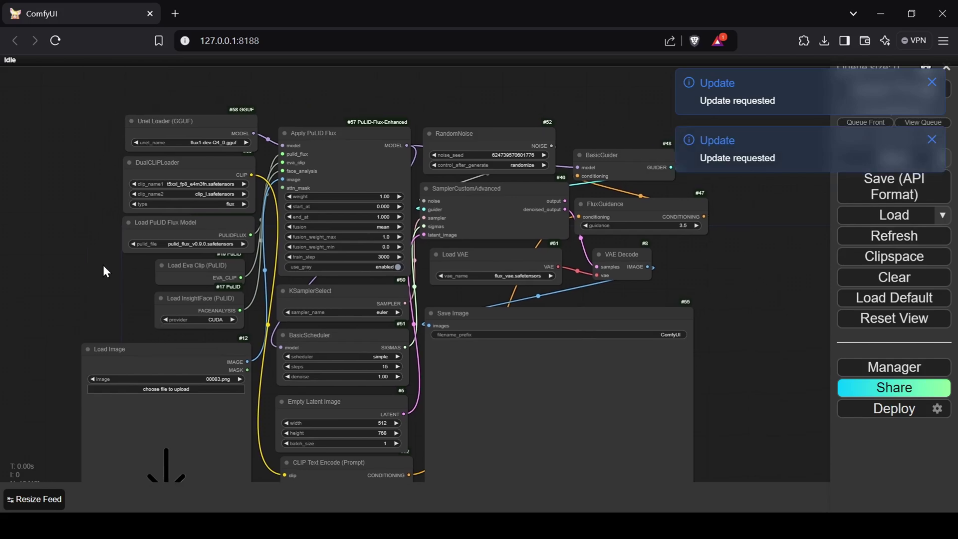
pyautogui.doubleClick(98, 309)
pyautogui.press('Escape')
pyautogui.scroll(7, 390, 239)
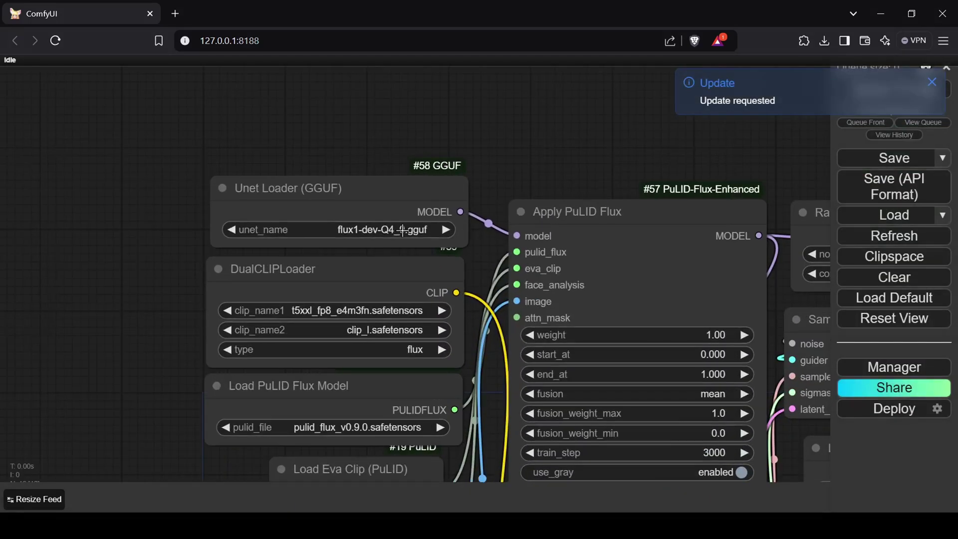
# - Set unet_name to flux1-dev-Q4_0.gguf and vae_name to flux_vae.safetensors
pyautogui.click(417, 229)
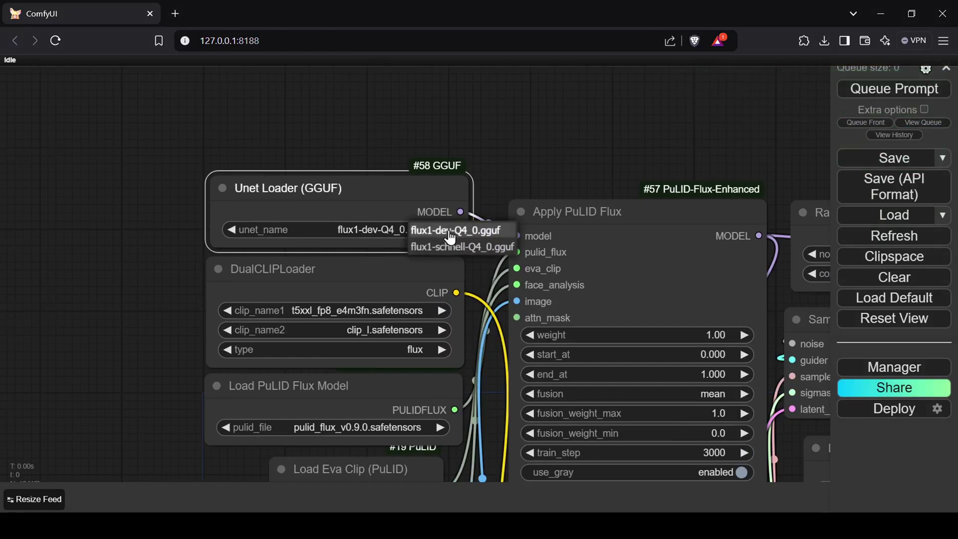
pyautogui.click(451, 236)
pyautogui.scroll(-8, 490, 328)
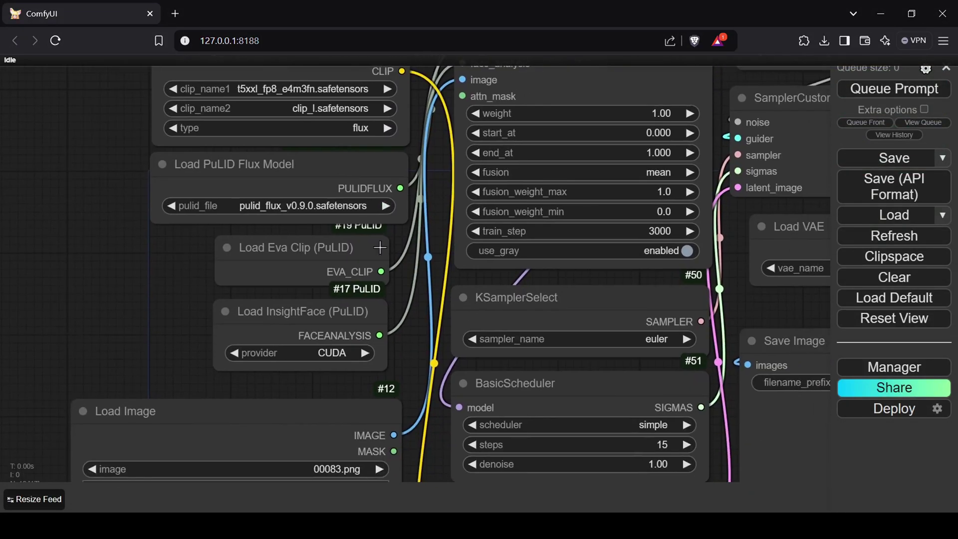
pyautogui.hscroll(5, 380, 248)
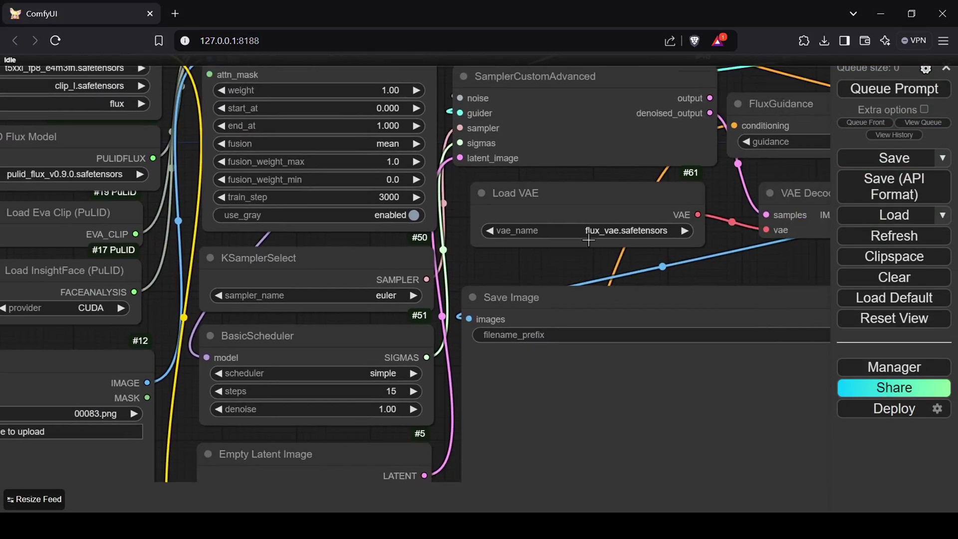
pyautogui.click(619, 230)
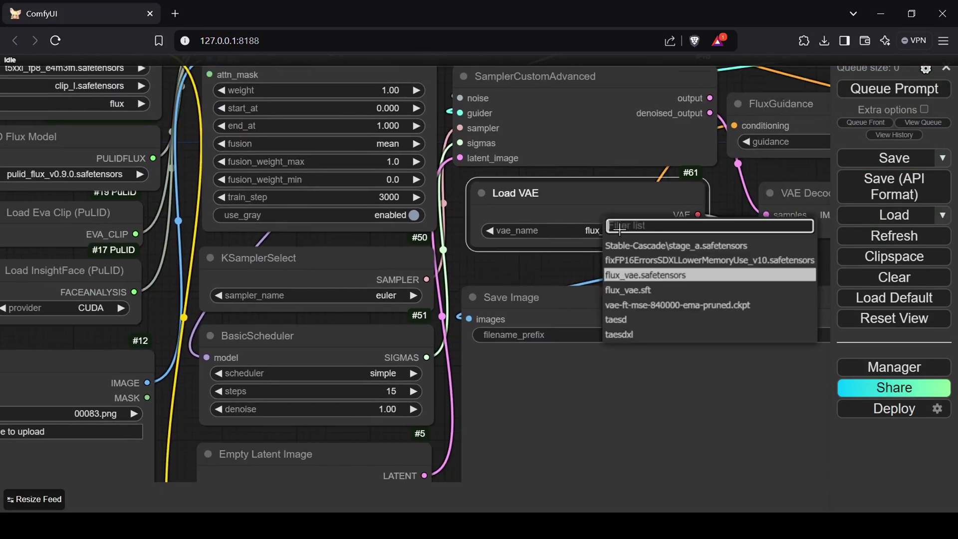
pyautogui.click(643, 275)
# - Load sarah2face.jpg as the reference face in the Load Image node
pyautogui.scroll(-5, 604, 241)
pyautogui.scroll(-2, 549, 358)
pyautogui.scroll(-2, 538, 310)
pyautogui.scroll(-1, 511, 430)
pyautogui.click(334, 380)
pyautogui.hotkey('ctrl', 'v')
pyautogui.moveTo(539, 440); pyautogui.dragTo(471, 384)
pyautogui.scroll(4, 447, 338)
pyautogui.click(515, 301)
# - Replace the prompt's last word with 'eating strawberries' and queue the generation
pyautogui.hotkey('ctrl', 'BackSpace')
pyautogui.hotkey('ctrl', 'BackSpace')
pyautogui.write('eating')
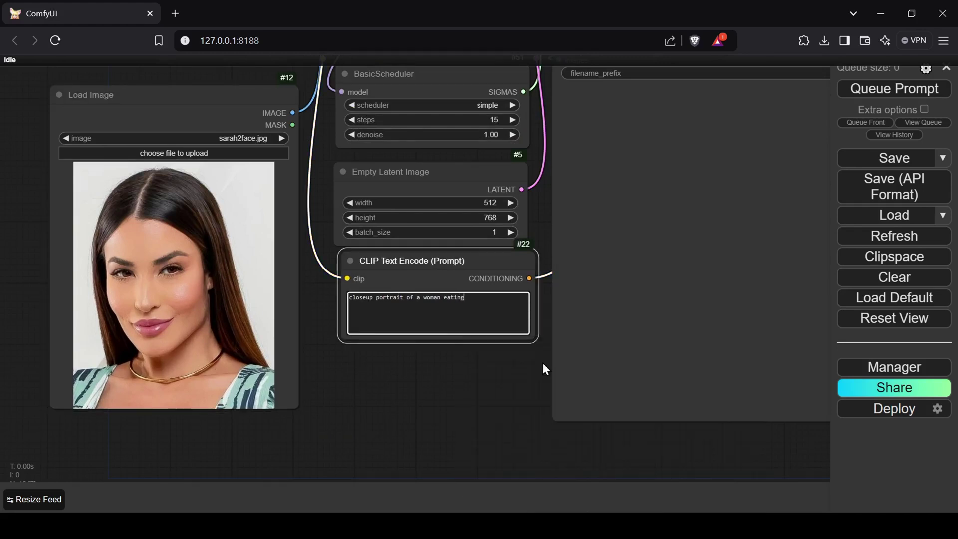
pyautogui.write(' strawberries')
pyautogui.scroll(-3, 546, 206)
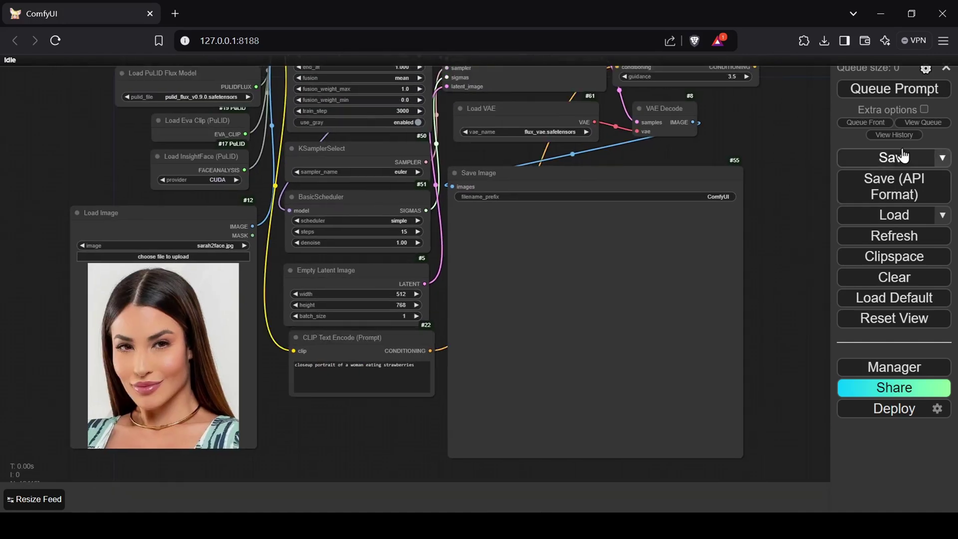
pyautogui.click(923, 89)
pyautogui.moveTo(796, 157); pyautogui.dragTo(791, 191)
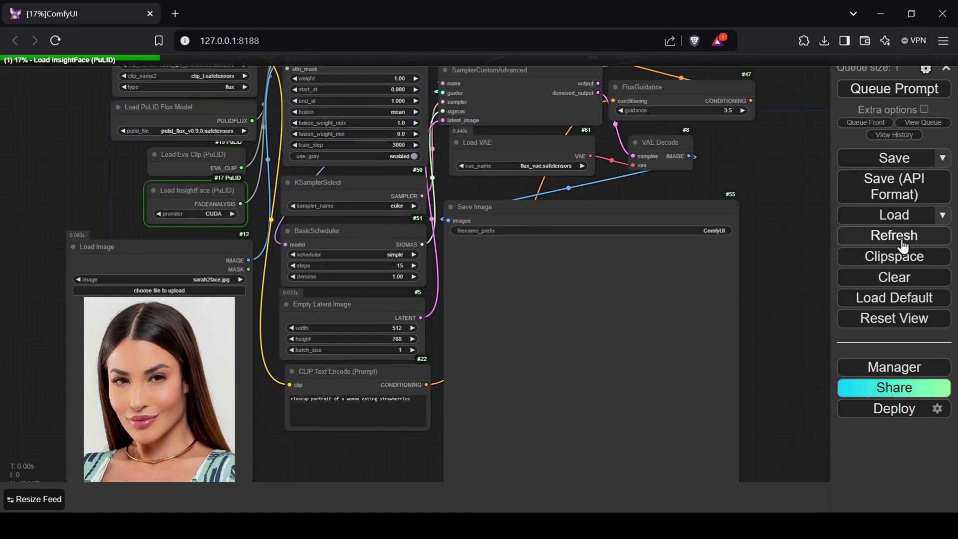
pyautogui.scroll(-1, 760, 224)
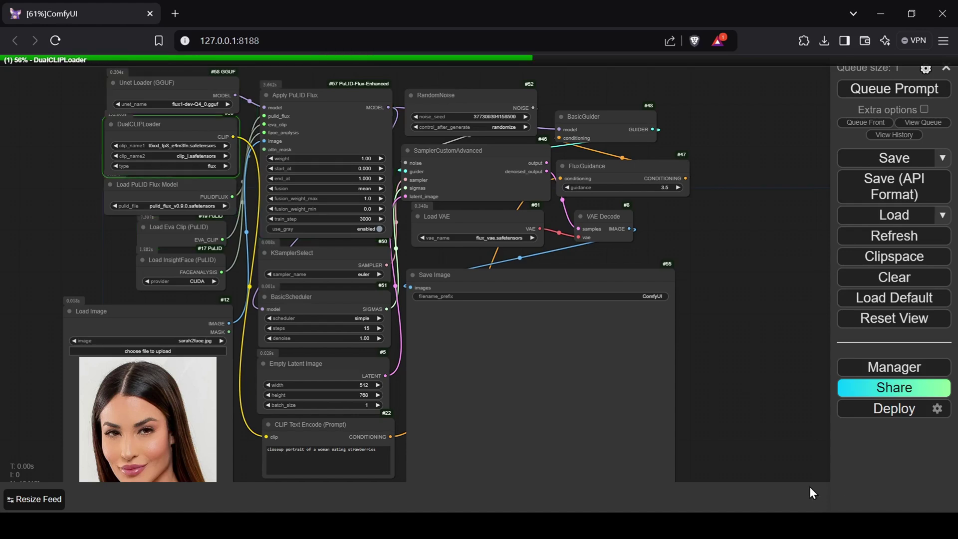
pyautogui.moveTo(756, 450); pyautogui.dragTo(786, 394)
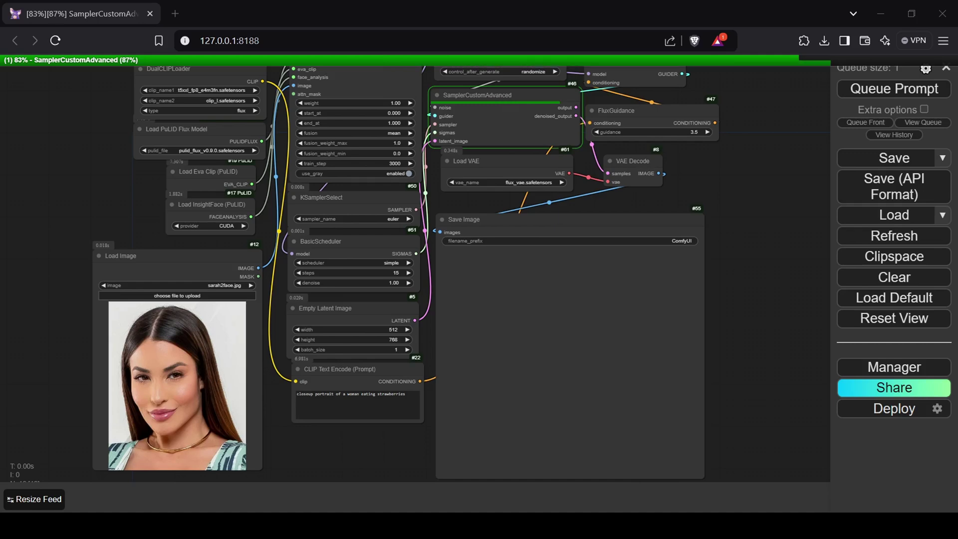
pyautogui.scroll(-5, 753, 292)
# - View the strawberry portrait enlarged in the lightbox, then close it
pyautogui.moveTo(370, 364); pyautogui.dragTo(390, 337)
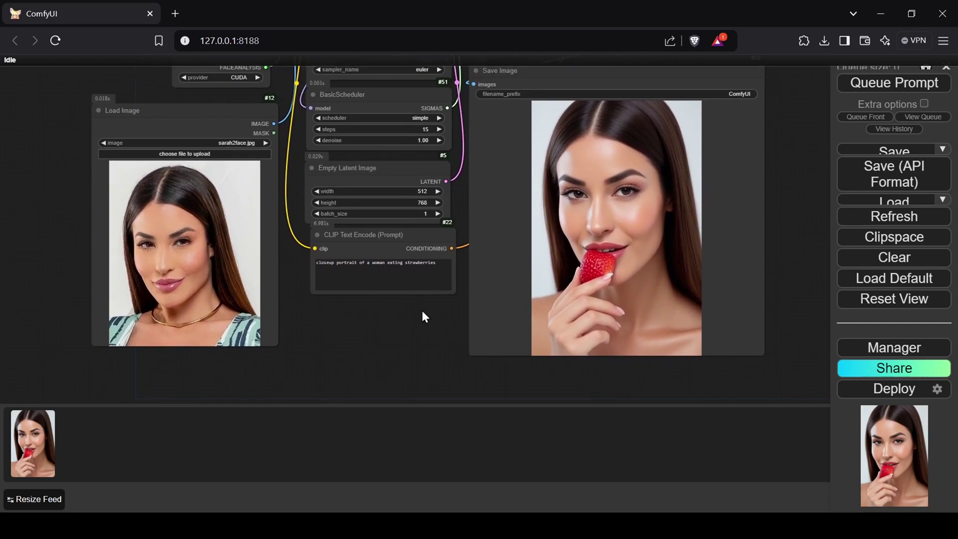
pyautogui.click(33, 443)
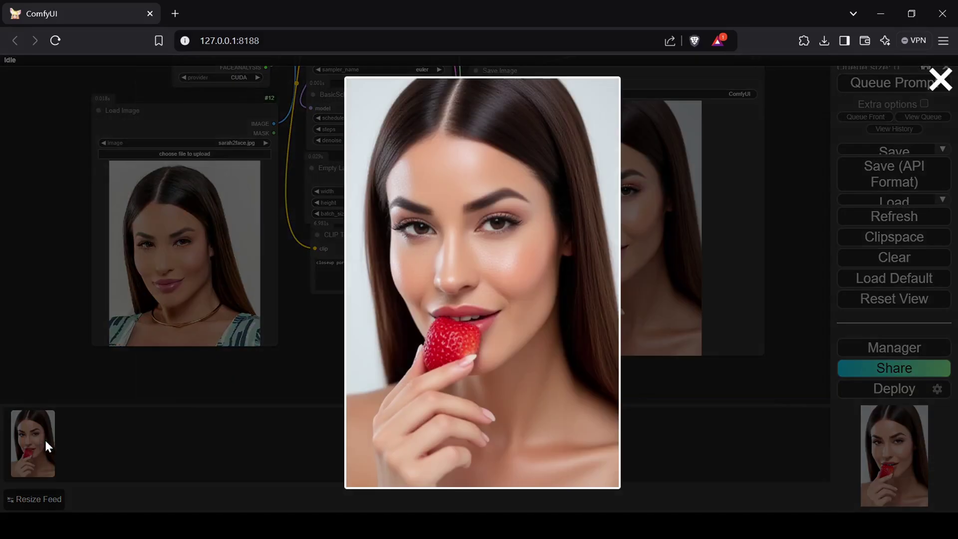
pyautogui.click(322, 429)
pyautogui.scroll(5, 409, 255)
# - Change the prompt ending to 'dressed a a cowgirl' and queue it with Ctrl+Enter
pyautogui.hotkey('ctrl', 'BackSpace')
pyautogui.hotkey('ctrl', 'BackSpace')
pyautogui.write('dressed a a cowgirl')
pyautogui.hotkey('ctrl', 'Return')
pyautogui.scroll(-5, 788, 215)
pyautogui.moveTo(794, 324); pyautogui.dragTo(788, 334)
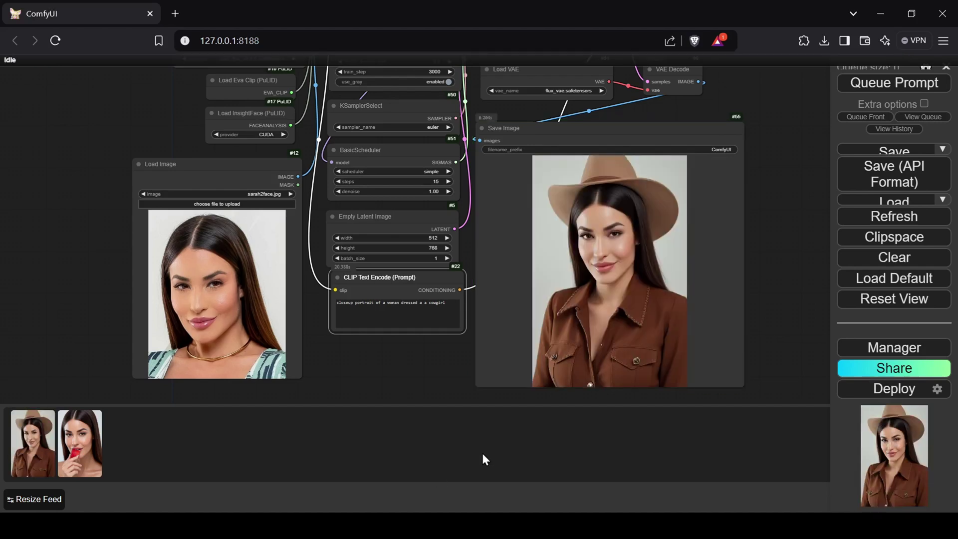
# - View the cowgirl portrait enlarged in the lightbox, then close it
pyautogui.moveTo(780, 374); pyautogui.dragTo(795, 316)
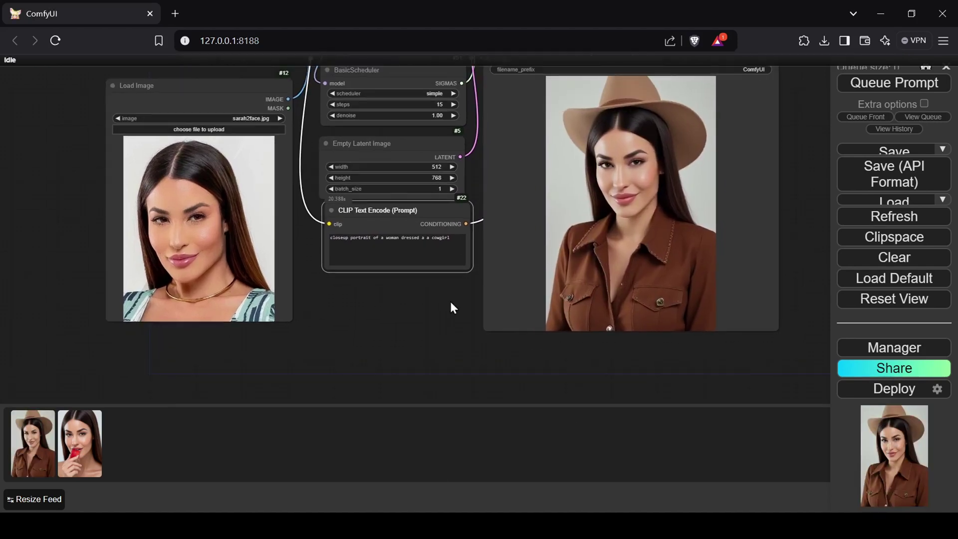
pyautogui.moveTo(449, 314); pyautogui.dragTo(475, 346)
pyautogui.click(29, 439)
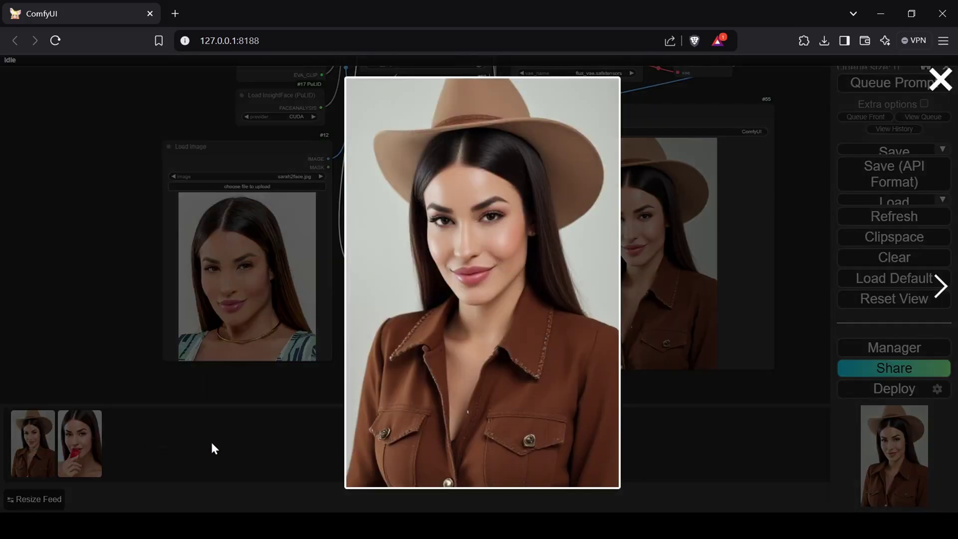
pyautogui.click(282, 451)
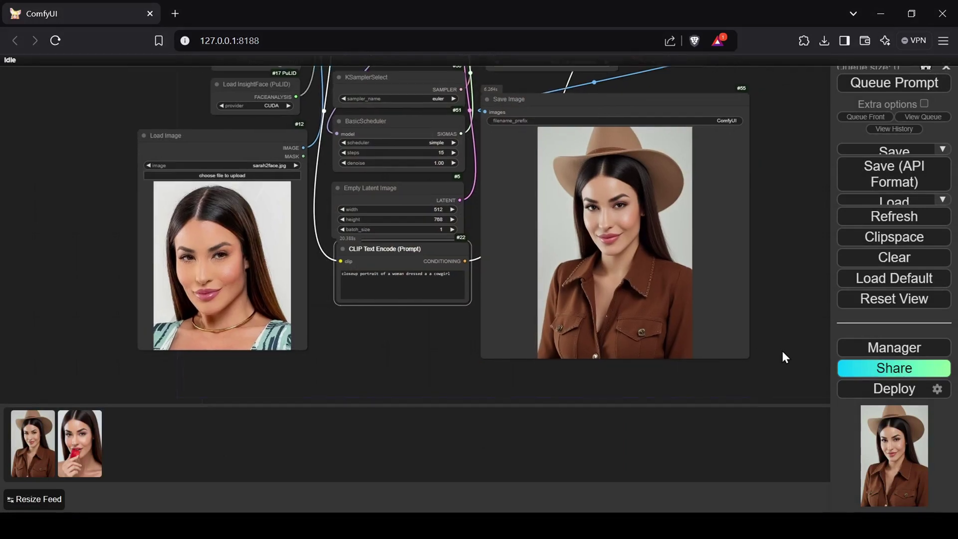
# - Replace the prompt with 'a photo of a woman in a bikini' and queue it
pyautogui.click(474, 275)
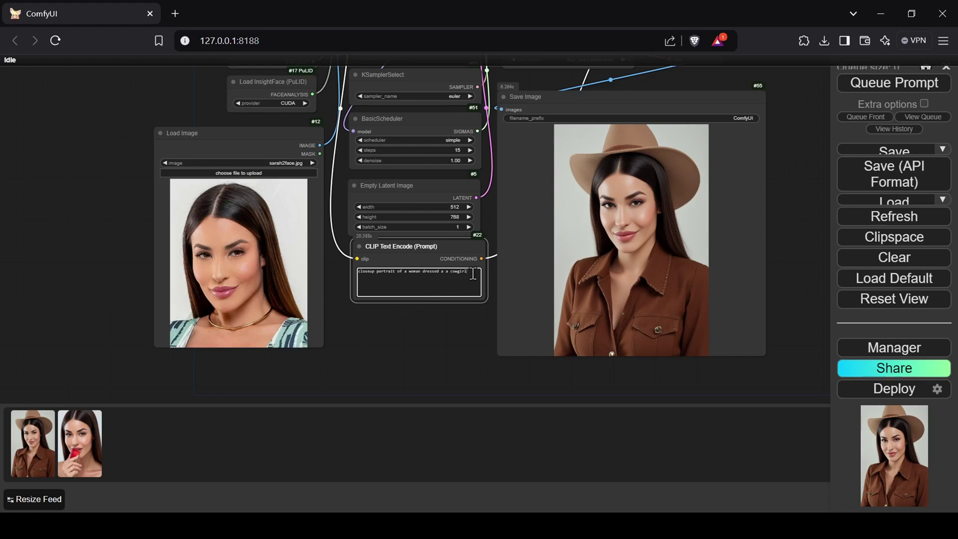
pyautogui.press('BackSpace')
pyautogui.press('BackSpace')
pyautogui.press('BackSpace')
pyautogui.press('BackSpace')
pyautogui.press('BackSpace')
pyautogui.press('BackSpace')
pyautogui.press('BackSpace')
pyautogui.press('BackSpace')
pyautogui.press('BackSpace')
pyautogui.press('BackSpace')
pyautogui.press('BackSpace')
pyautogui.press('BackSpace')
pyautogui.press('BackSpace')
pyautogui.press('BackSpace')
pyautogui.press('BackSpace')
pyautogui.press('BackSpace')
pyautogui.press('BackSpace')
pyautogui.press('BackSpace')
pyautogui.press('BackSpace')
pyautogui.press('BackSpace')
pyautogui.press('BackSpace')
pyautogui.press('BackSpace')
pyautogui.press('BackSpace')
pyautogui.press('BackSpace')
pyautogui.press('BackSpace')
pyautogui.press('BackSpace')
pyautogui.press('BackSpace')
pyautogui.press('BackSpace')
pyautogui.press('BackSpace')
pyautogui.press('BackSpace')
pyautogui.press('BackSpace')
pyautogui.press('BackSpace')
pyautogui.write('a photo of a woman in a bikini')
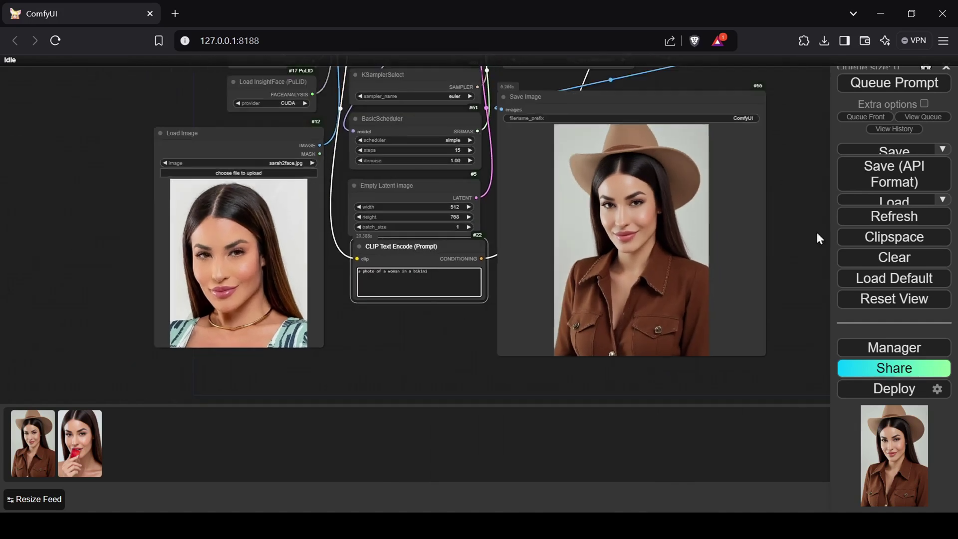
pyautogui.click(894, 87)
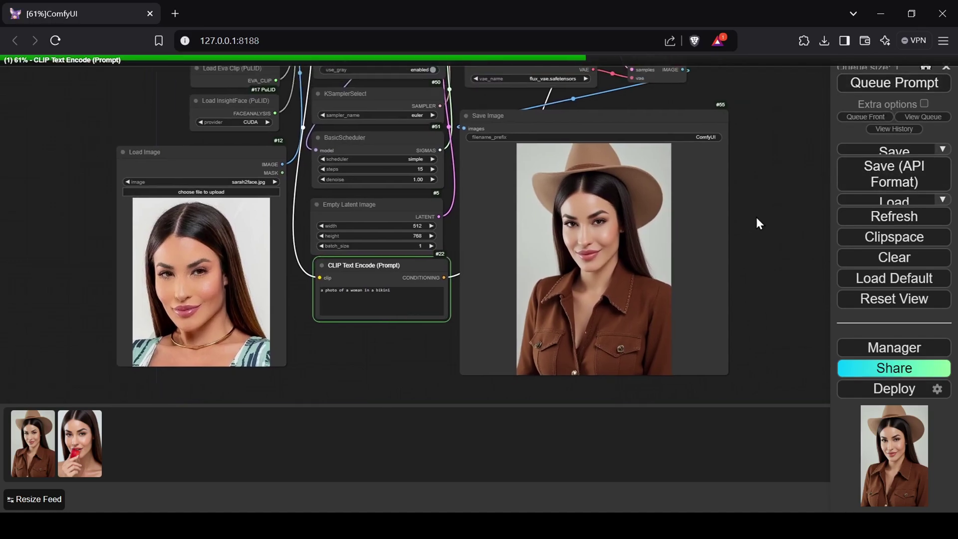